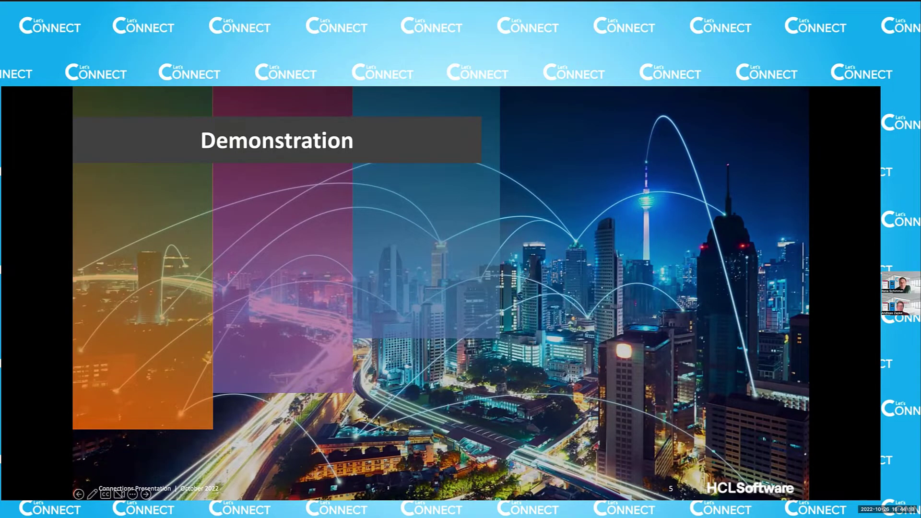
# Step: Switch from the Demonstration slide to the Showcase - Backoffice community page in Chrome
pyautogui.press('super+Tab')
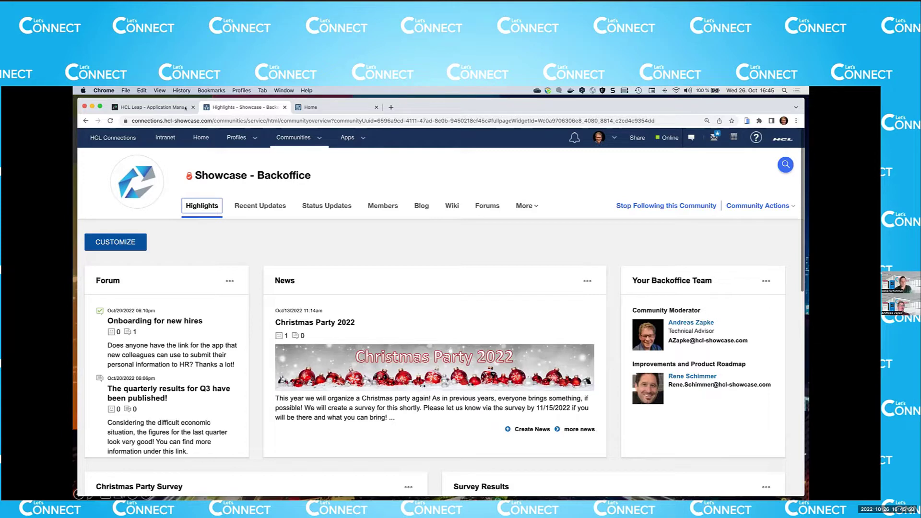
# Step: Go to the HCL Leap - Application Manager tab listing the existing apps
pyautogui.click(153, 107)
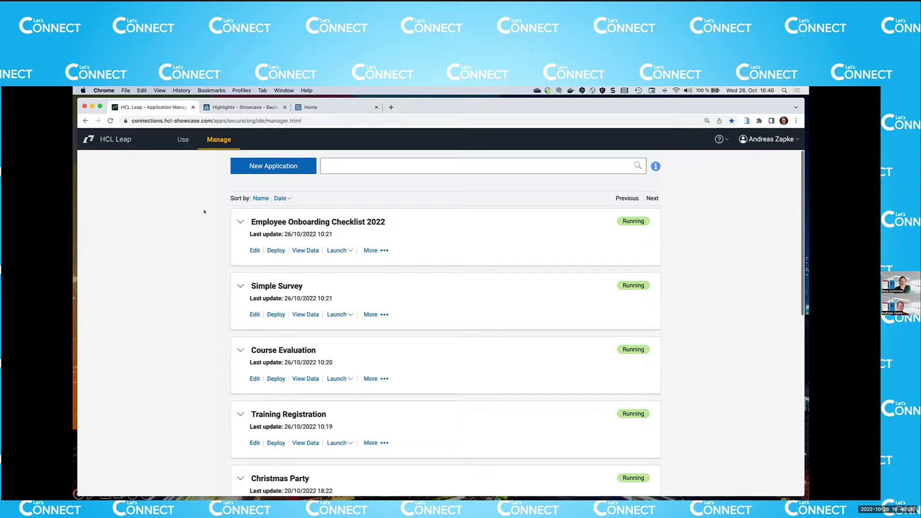
# Step: Start a new HCL Leap application, with From Blank selected
pyautogui.click(279, 165)
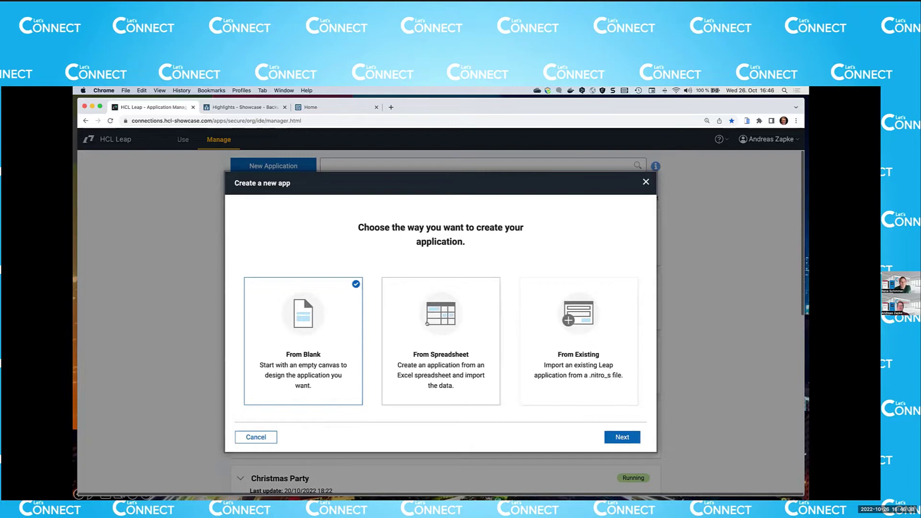
# Step: Create a blank app named 'Christmas Survey' with the Flat Blue theme
pyautogui.click(622, 436)
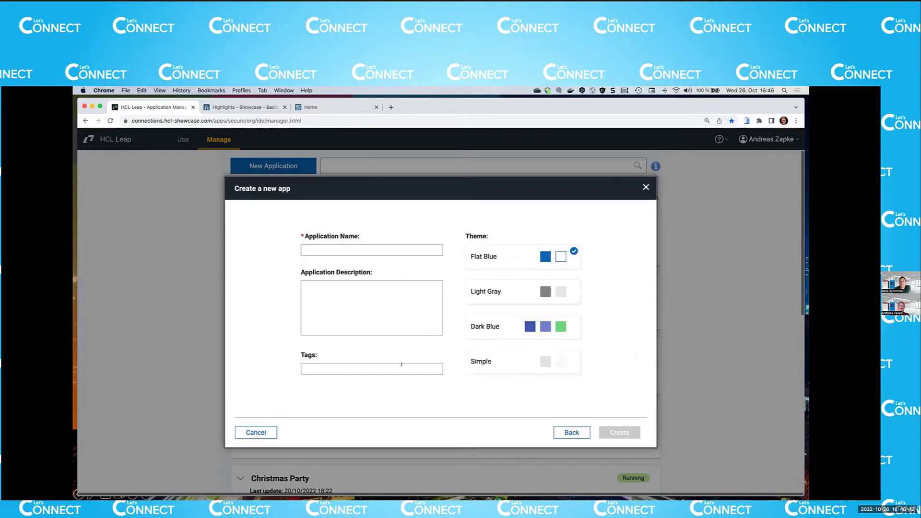
pyautogui.write('C')
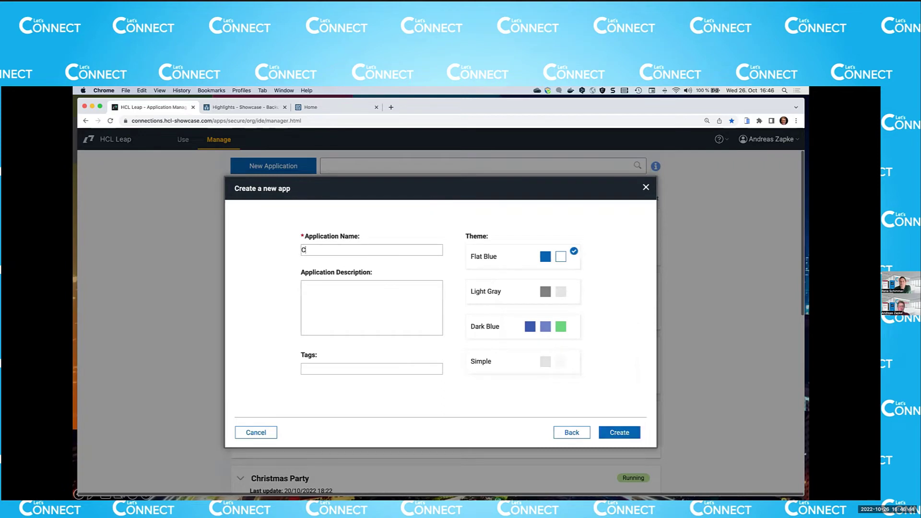
pyautogui.write('hristmas Surve')
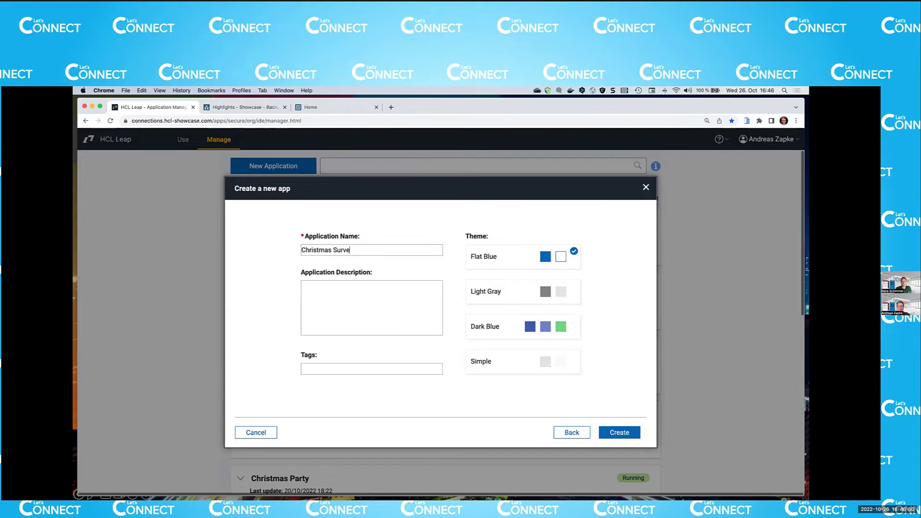
pyautogui.write('y')
pyautogui.click(619, 432)
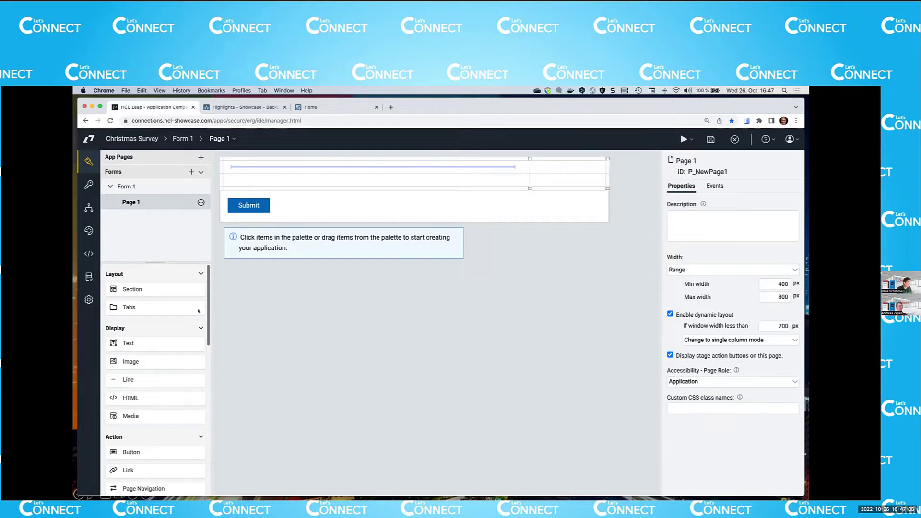
# Step: Set Page 1's min and max width to 500 px and narrow the top row's left column
pyautogui.scroll(-2, 159, 397)
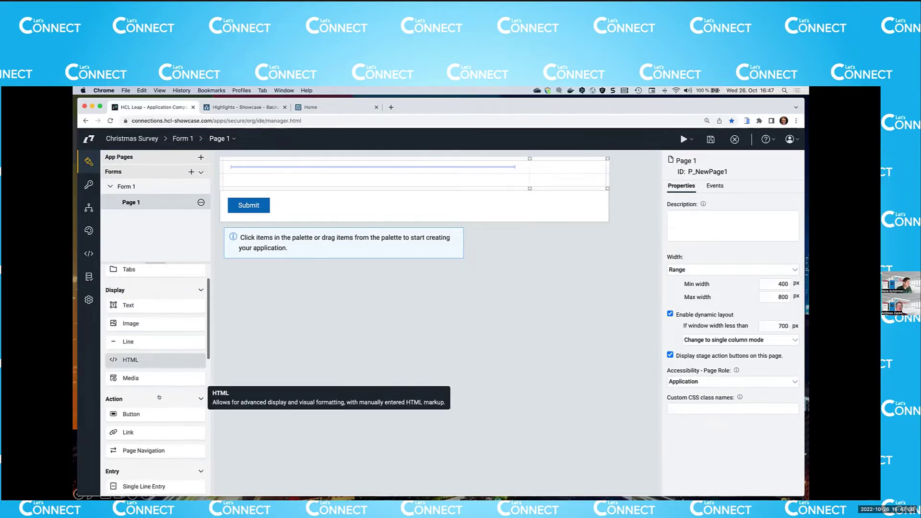
pyautogui.scroll(2, 159, 397)
pyautogui.scroll(-2, 159, 397)
pyautogui.scroll(2, 160, 397)
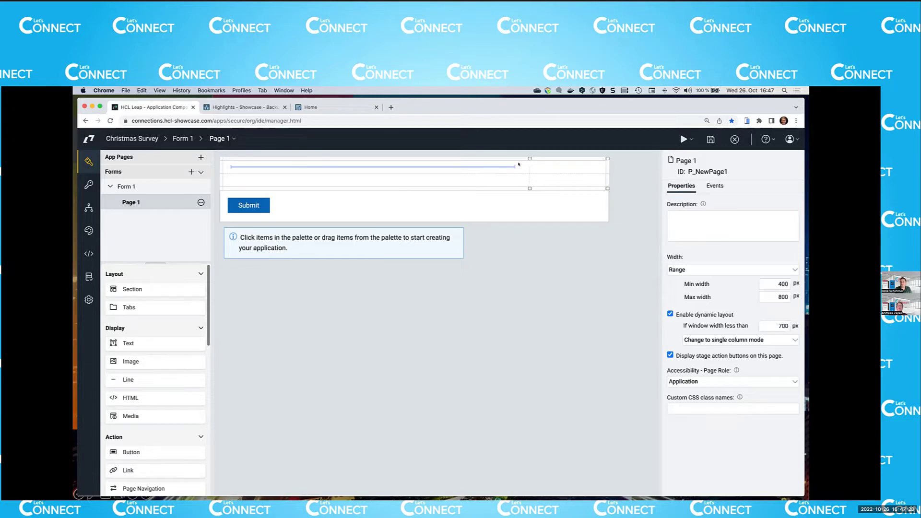
pyautogui.click(776, 283)
pyautogui.doubleClick(776, 283)
pyautogui.write('500')
pyautogui.press('Tab')
pyautogui.write('500')
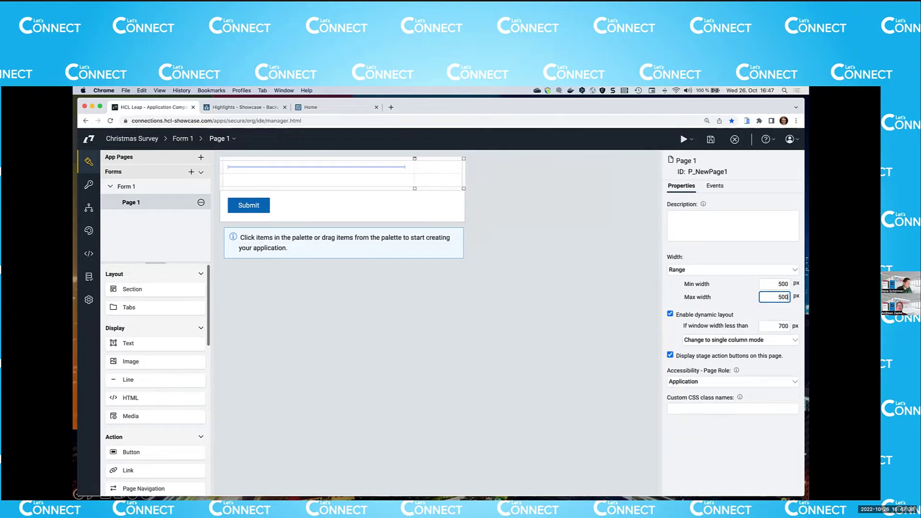
pyautogui.moveTo(414, 158); pyautogui.dragTo(340, 162)
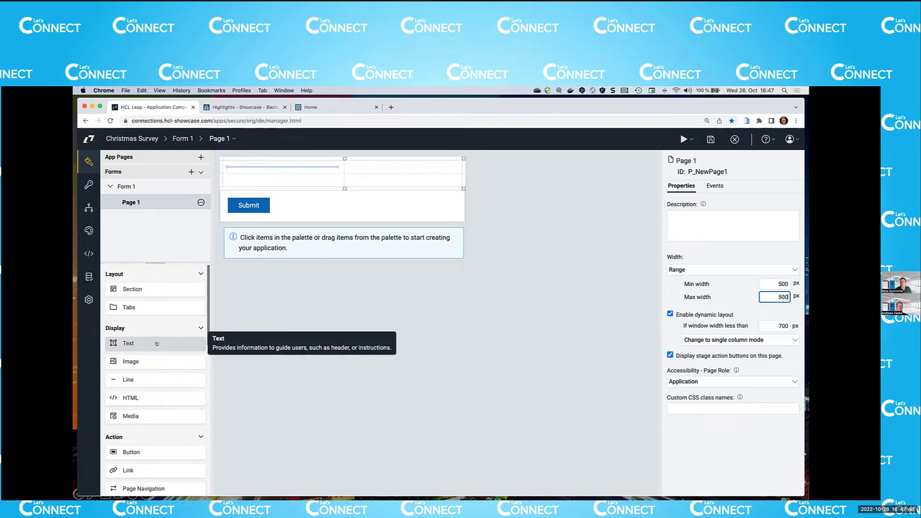
# Step: Add a text element reading 'Christmas Party Survey' formatted as Heading 2
pyautogui.moveTo(156, 343); pyautogui.dragTo(267, 171)
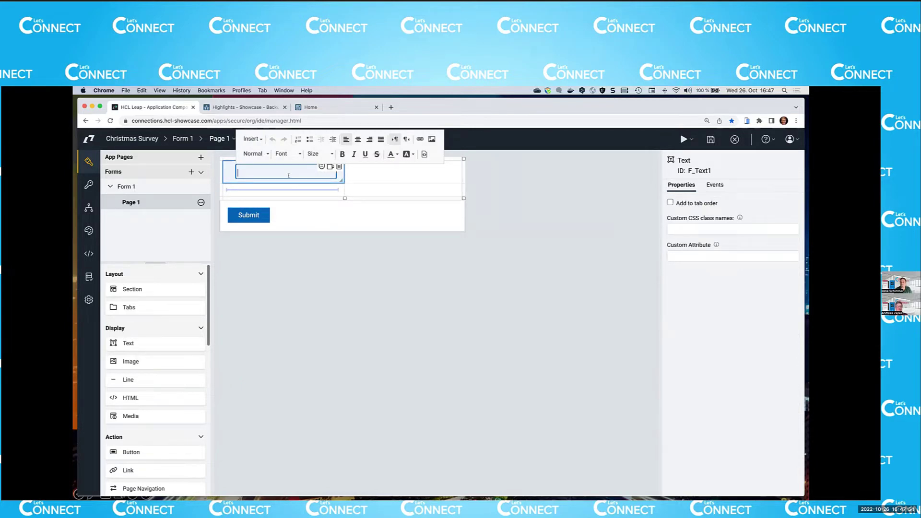
pyautogui.write('Christmas Party Survey')
pyautogui.moveTo(237, 173); pyautogui.dragTo(303, 171)
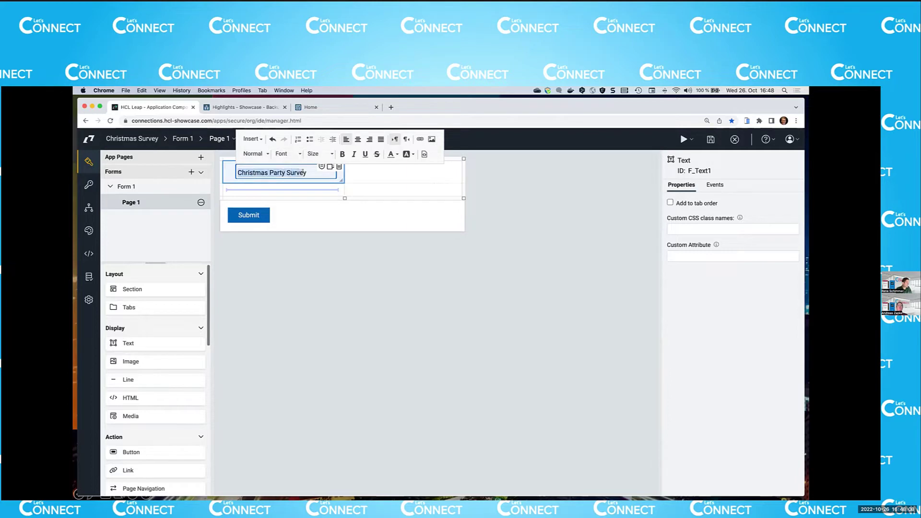
pyautogui.click(265, 153)
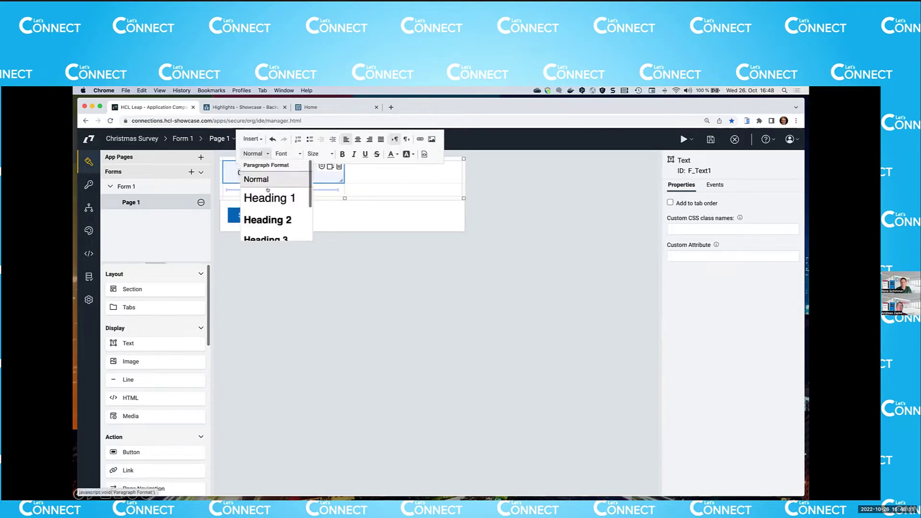
pyautogui.click(267, 220)
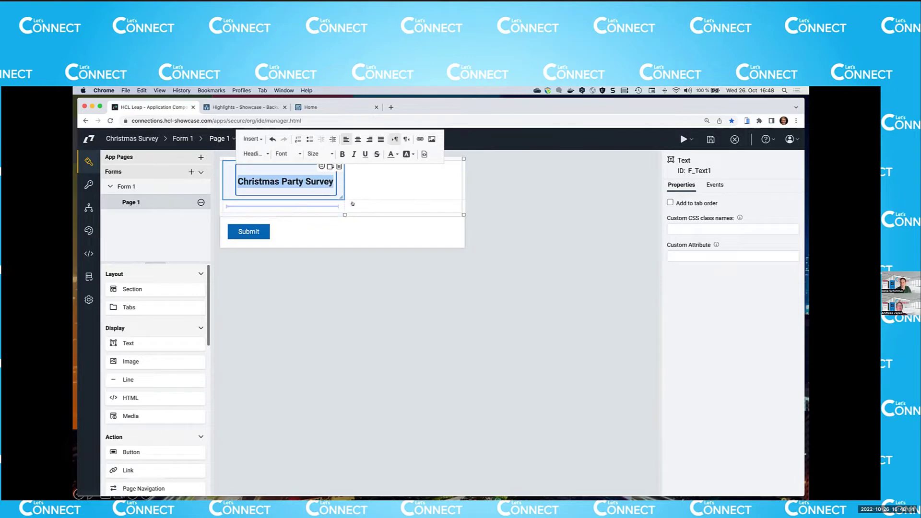
# Step: Widen the heading across both columns and center its text
pyautogui.click(394, 195)
pyautogui.click(339, 194)
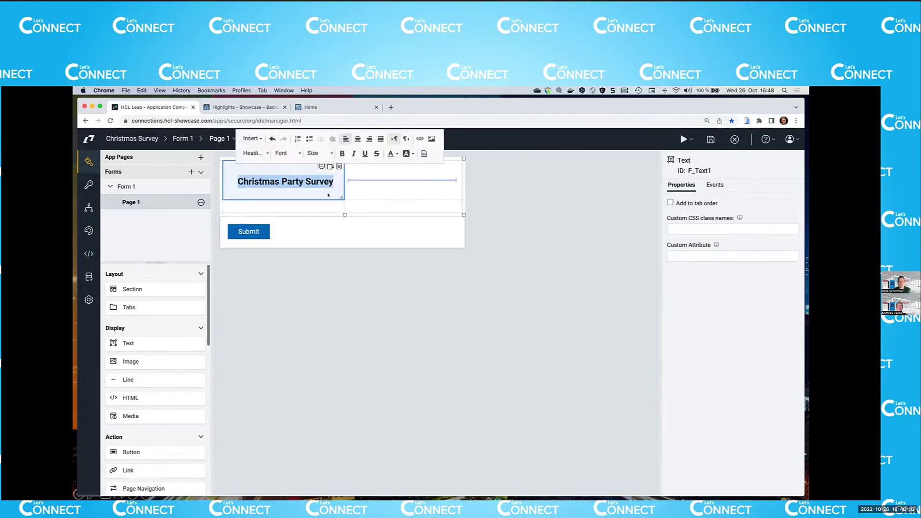
pyautogui.moveTo(339, 196); pyautogui.dragTo(429, 198)
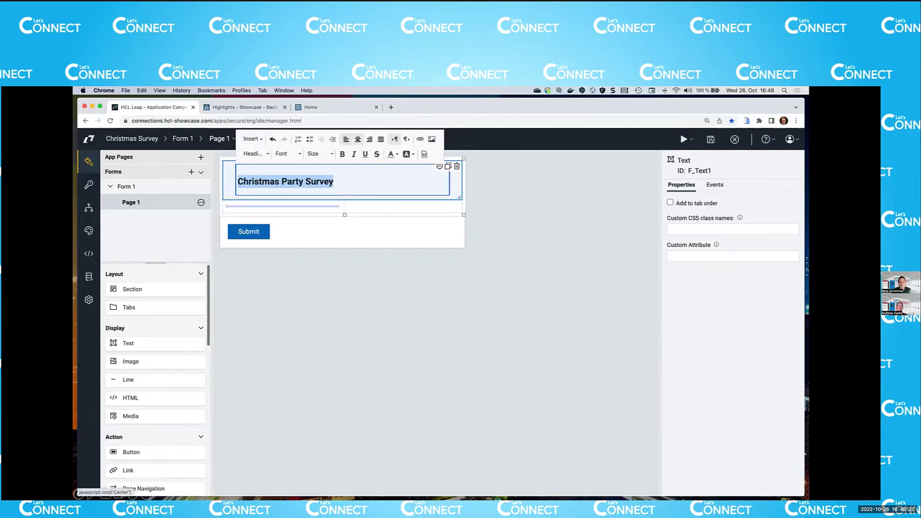
pyautogui.click(357, 140)
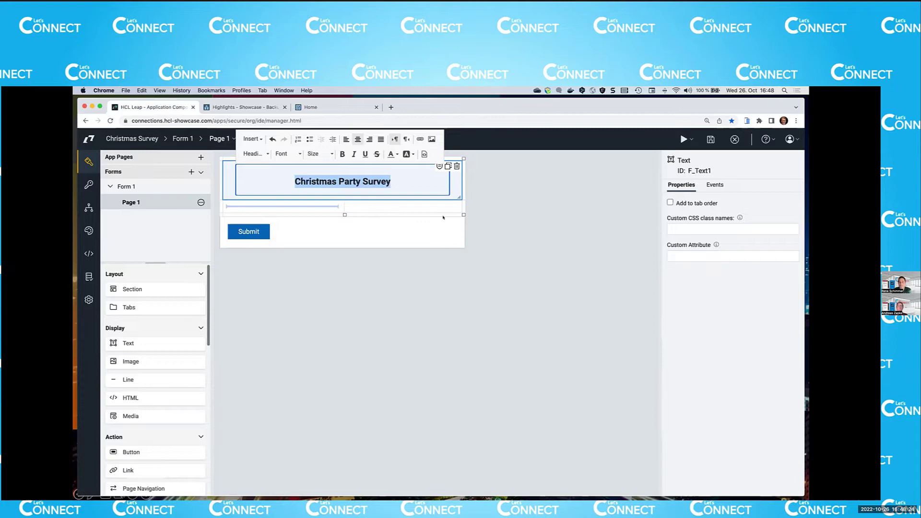
pyautogui.click(436, 196)
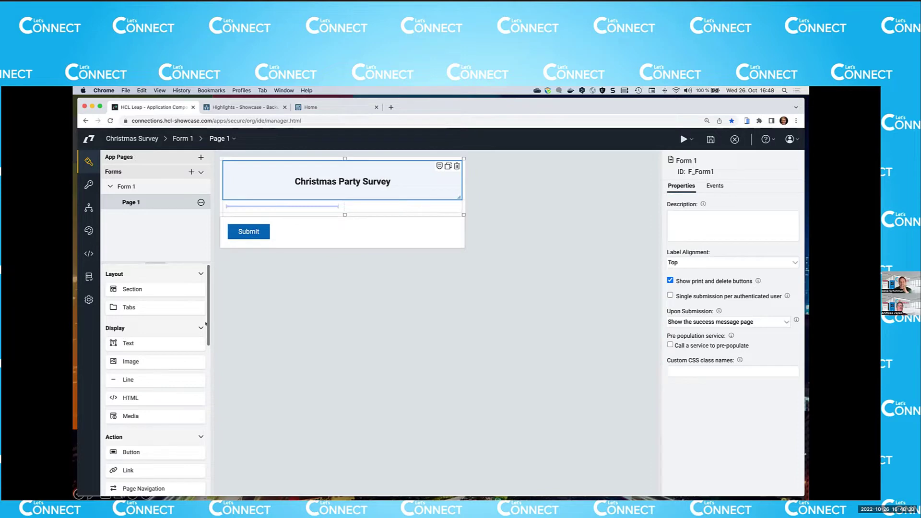
# Step: Add a single-line entry labelled 'Name' under the heading, set to full width
pyautogui.scroll(-3, 175, 334)
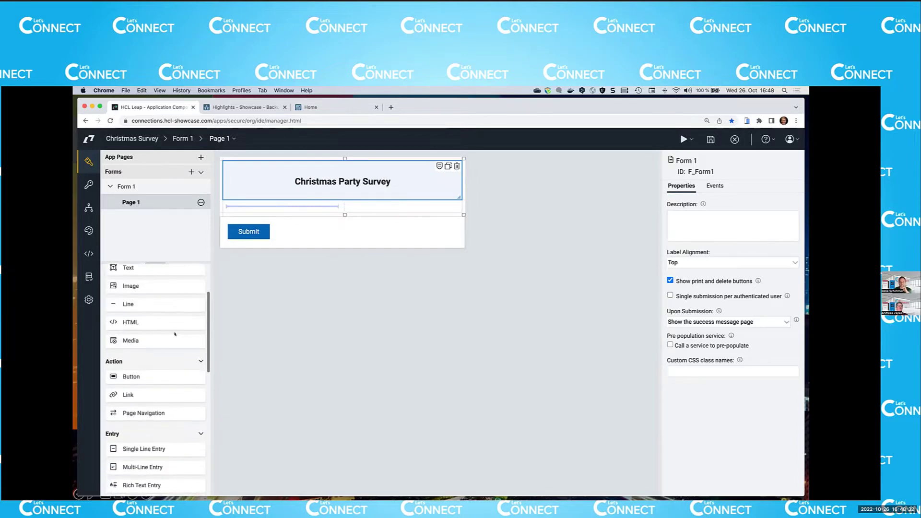
pyautogui.scroll(-1, 175, 333)
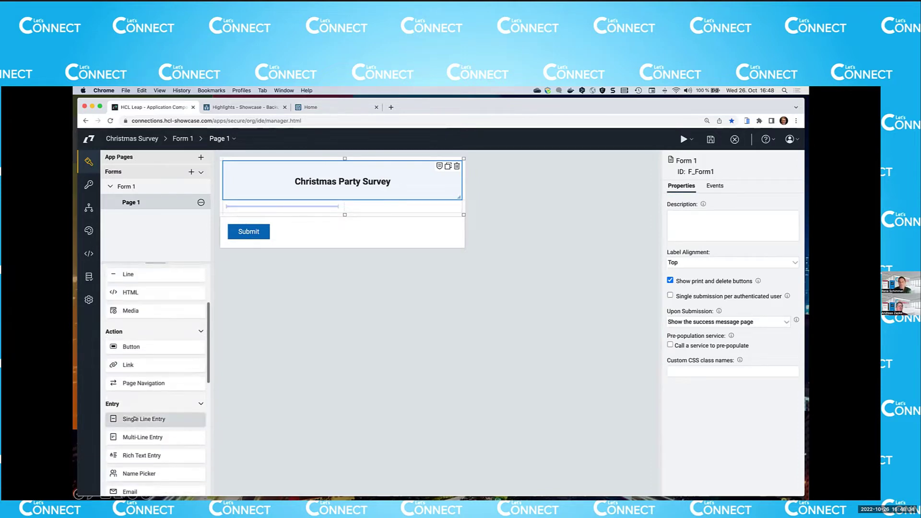
pyautogui.moveTo(204, 417); pyautogui.dragTo(279, 204)
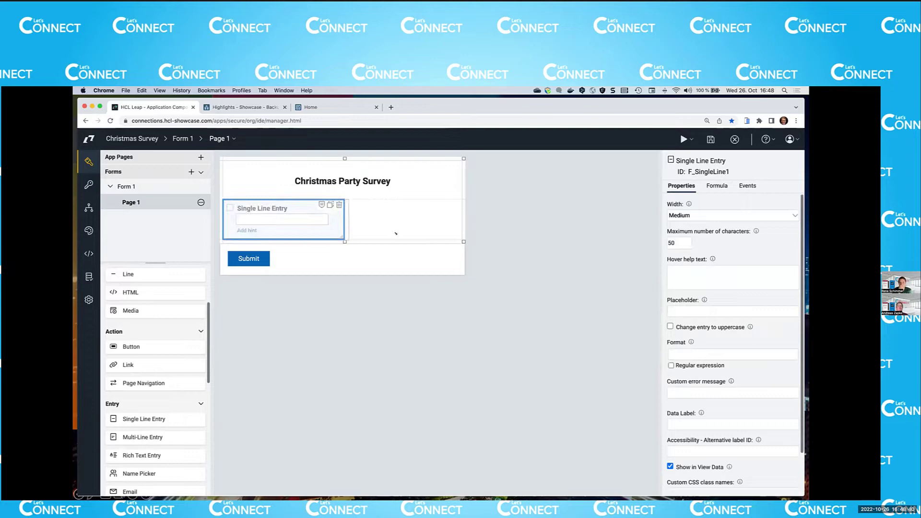
pyautogui.click(285, 206)
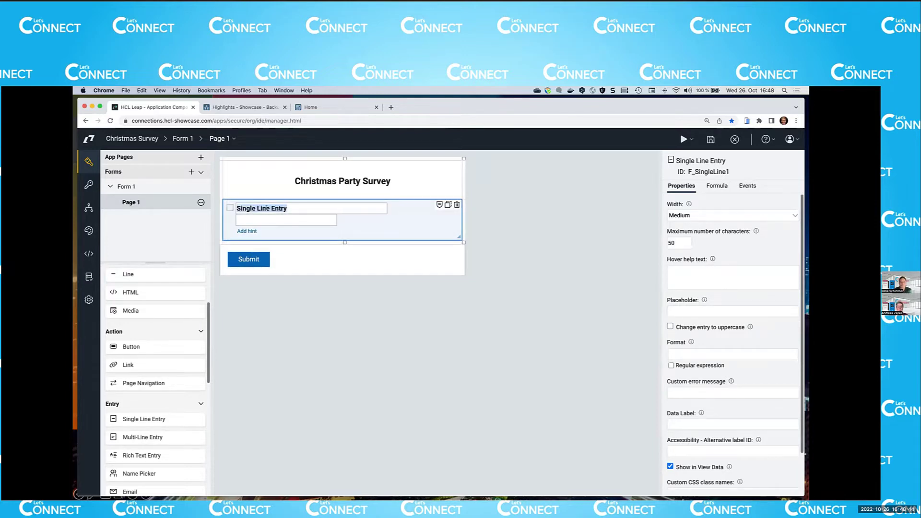
pyautogui.write('Name')
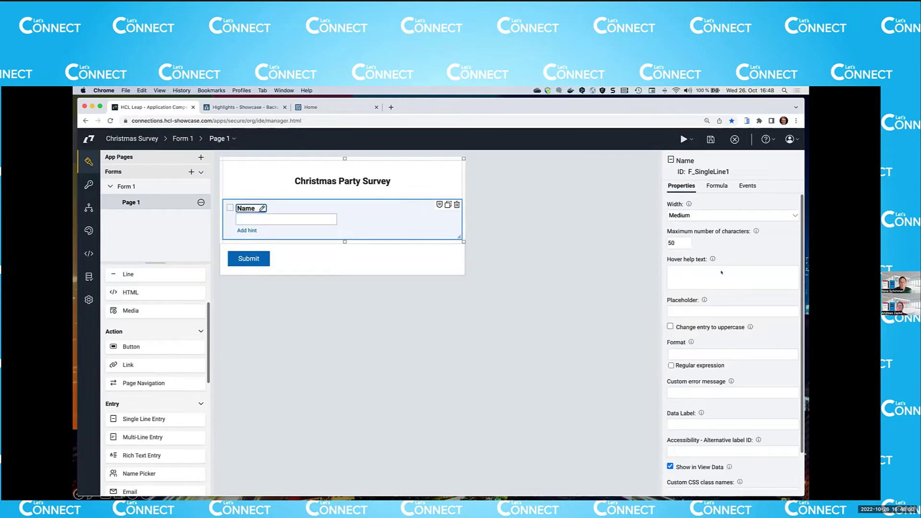
pyautogui.click(727, 217)
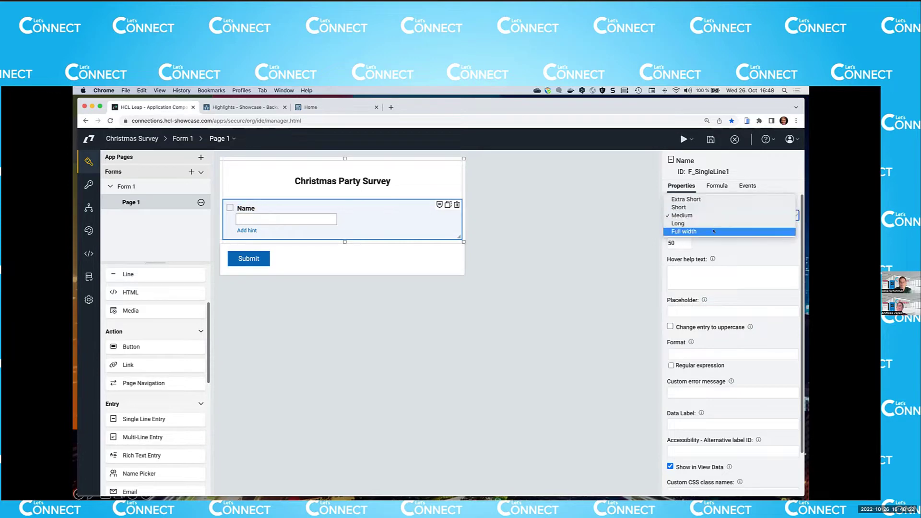
pyautogui.click(695, 230)
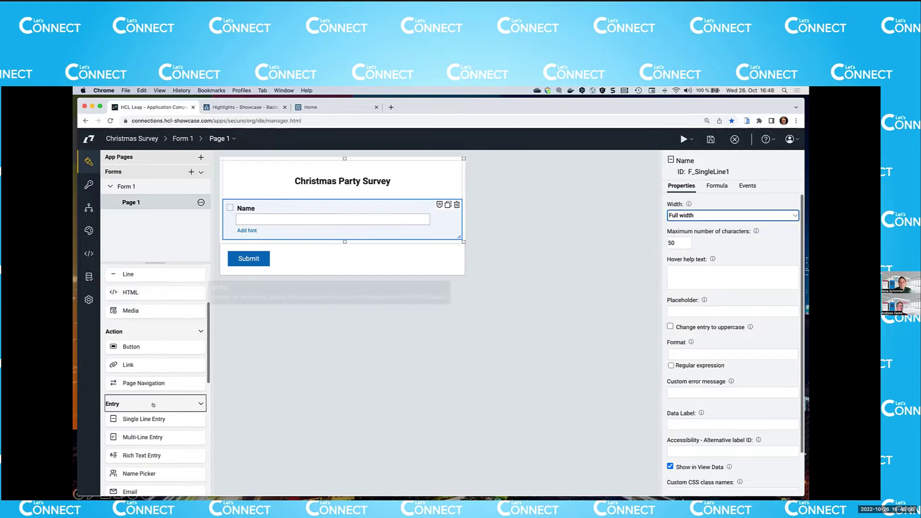
pyautogui.scroll(-5, 153, 404)
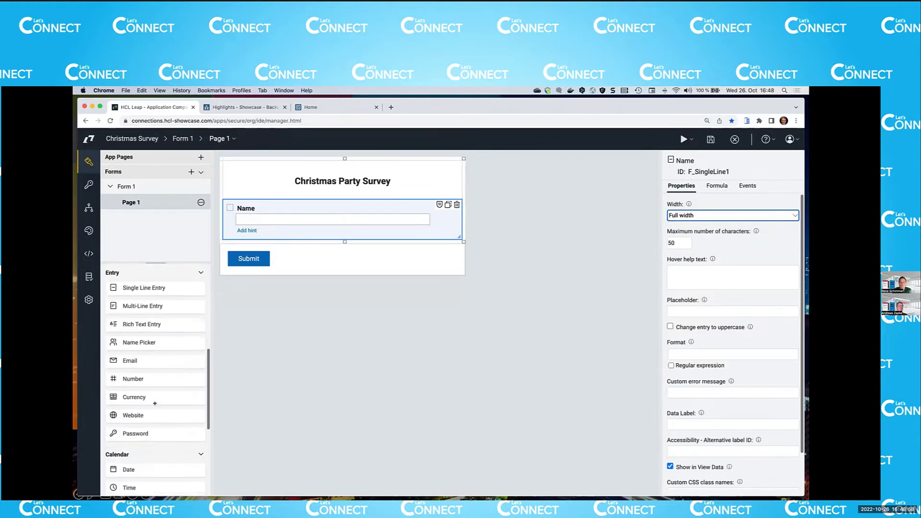
pyautogui.scroll(-4, 154, 403)
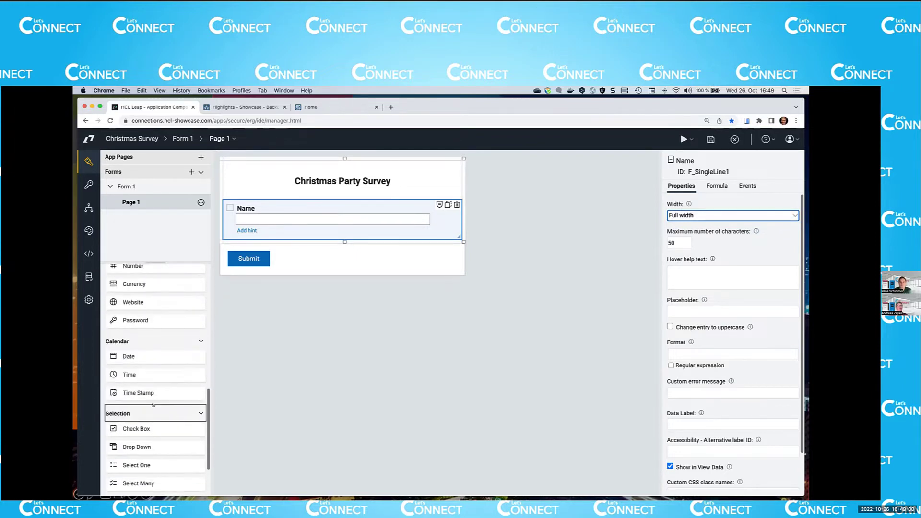
pyautogui.scroll(-2, 144, 408)
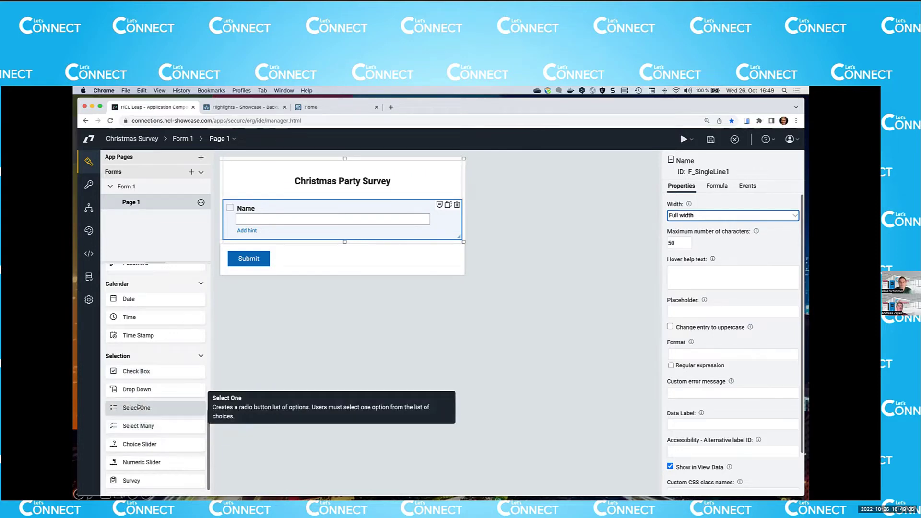
# Step: Add a single-choice field below Name and label it 'Paticipation'
pyautogui.moveTo(163, 409); pyautogui.dragTo(261, 230)
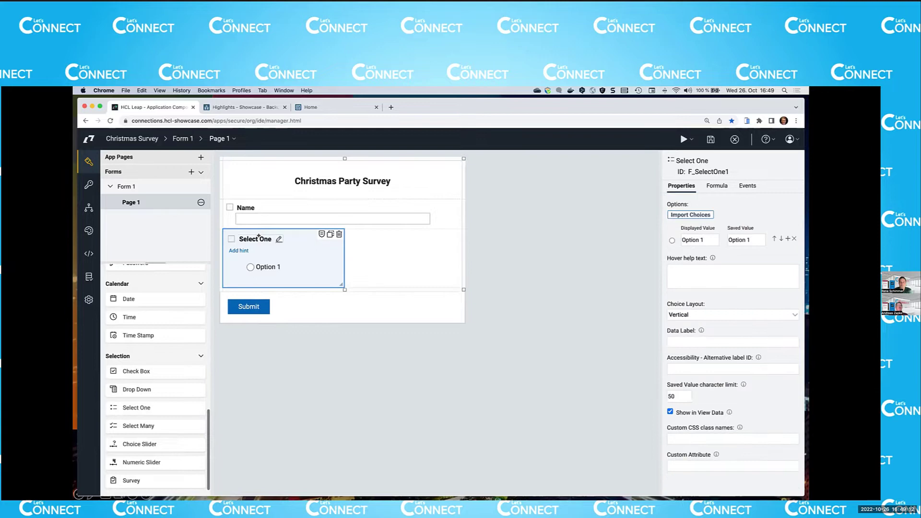
pyautogui.click(295, 232)
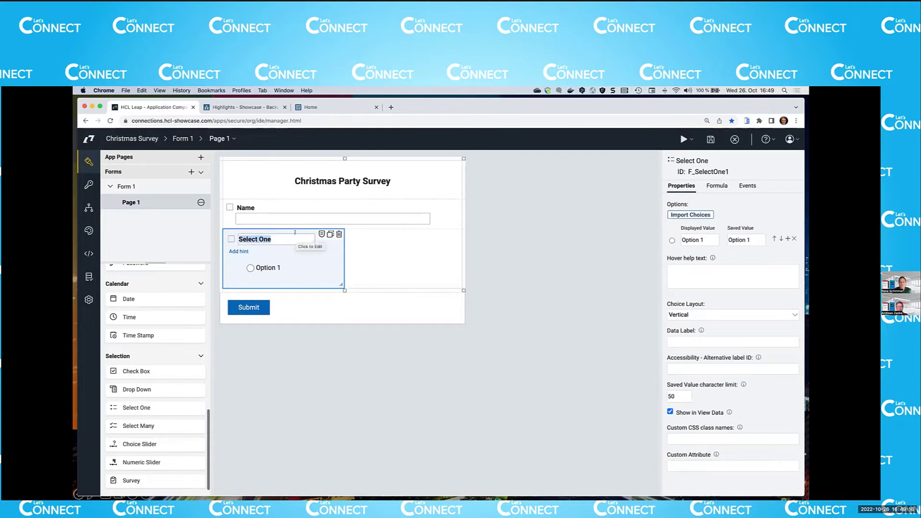
pyautogui.write('Pa')
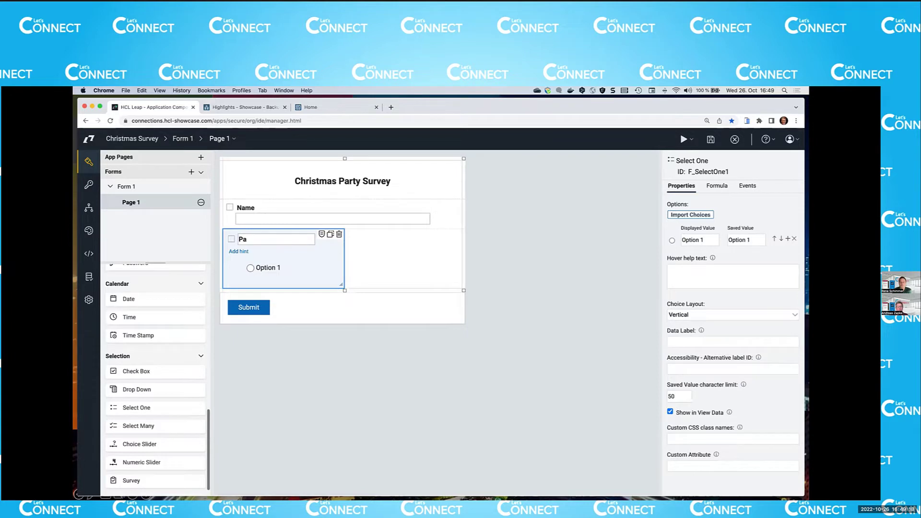
pyautogui.write('ticipation')
pyautogui.click(264, 267)
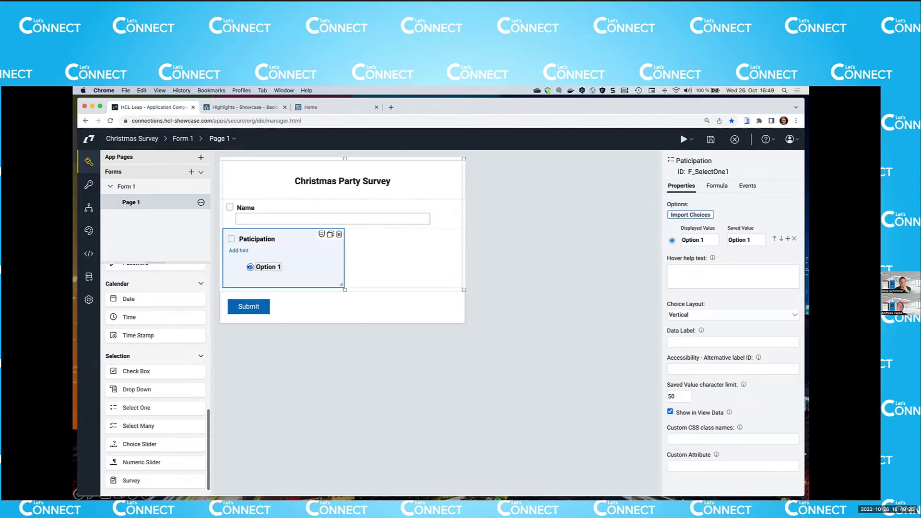
# Step: Give it the options 'I will participate' and 'I cannot participate'
pyautogui.click(250, 267)
pyautogui.moveTo(706, 235); pyautogui.dragTo(676, 239)
pyautogui.write('I')
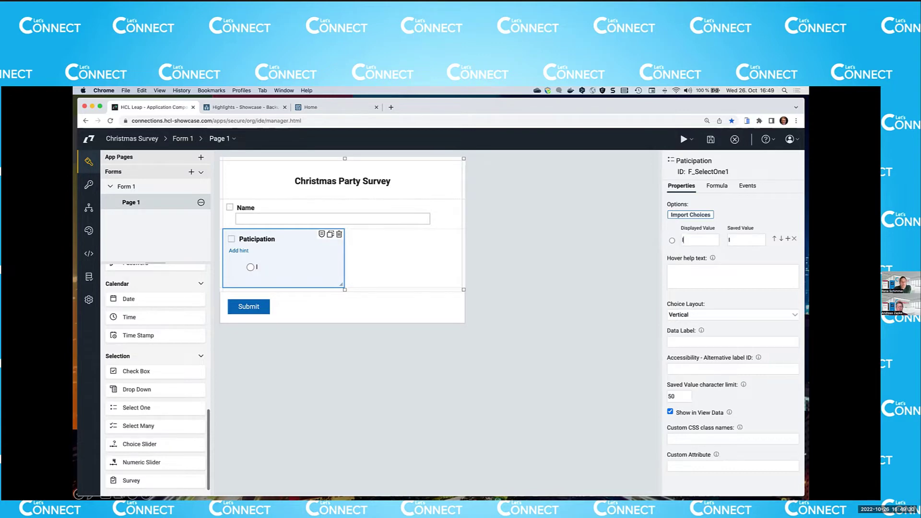
pyautogui.write(' will participate')
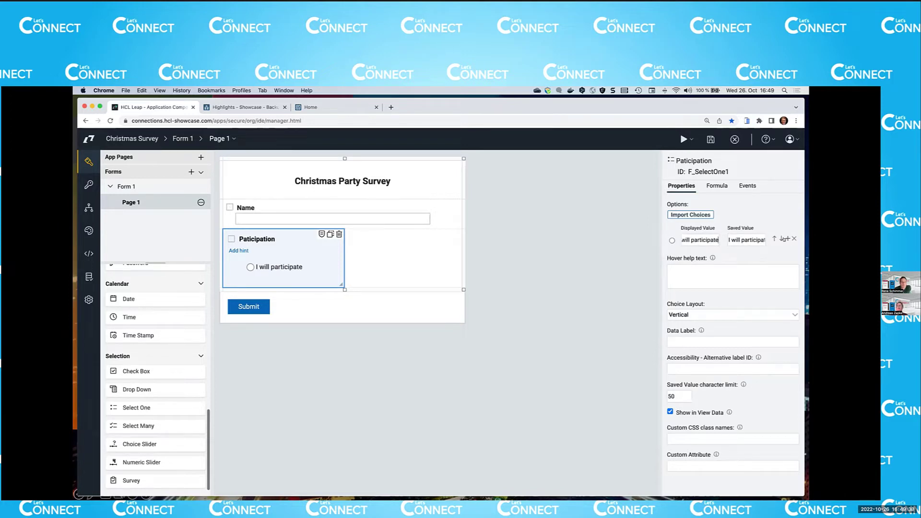
pyautogui.click(787, 239)
pyautogui.tripleClick(695, 254)
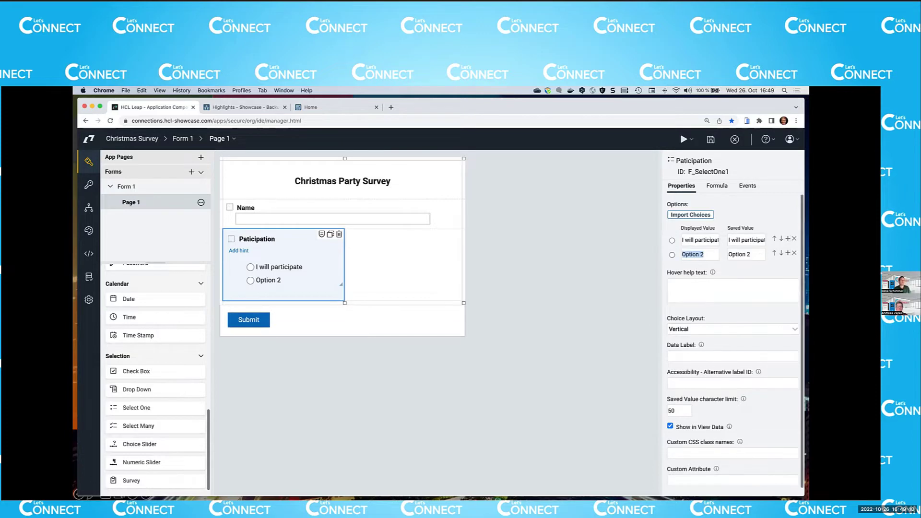
pyautogui.write('I cannot partici')
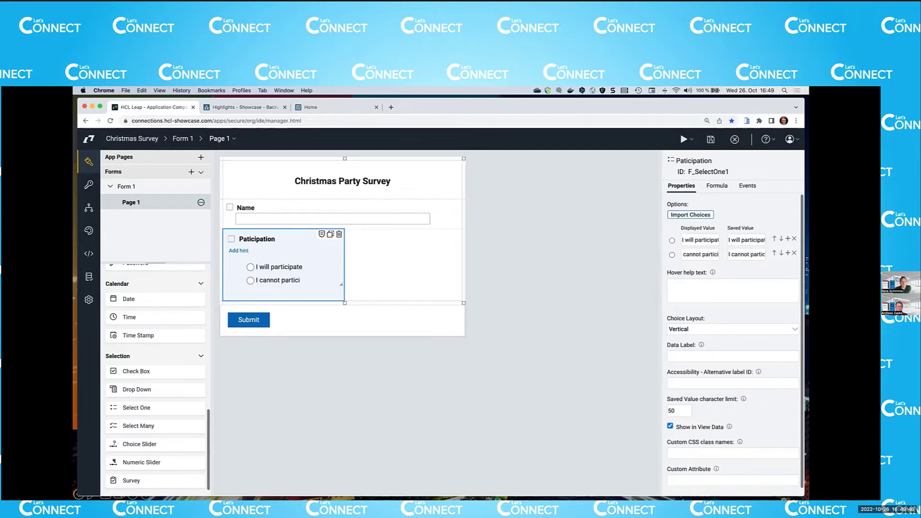
pyautogui.write('pate')
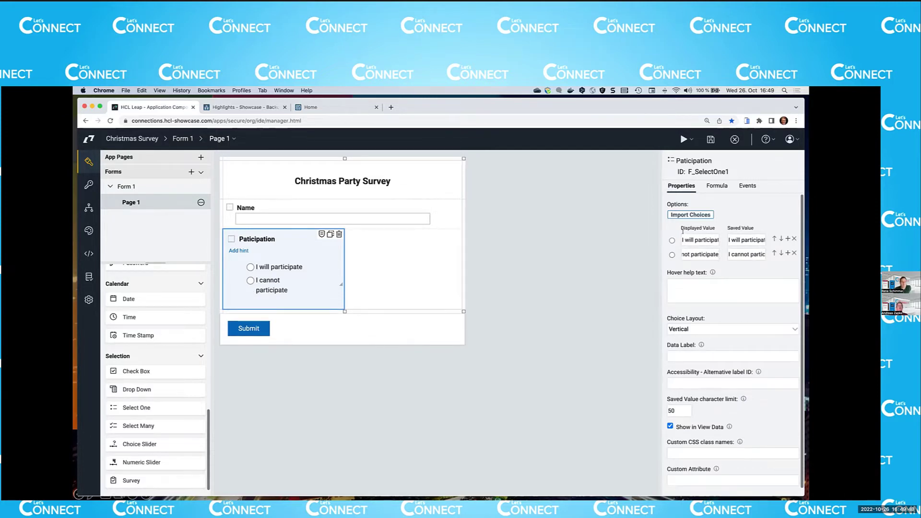
pyautogui.click(403, 266)
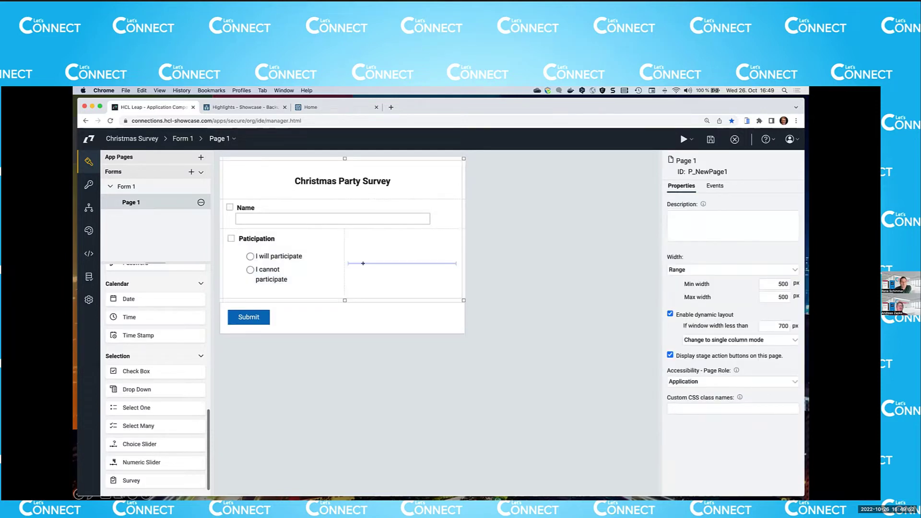
# Step: Place a Select Many field beside Paticipation labelled 'I can bring the following'
pyautogui.scroll(-1, 168, 384)
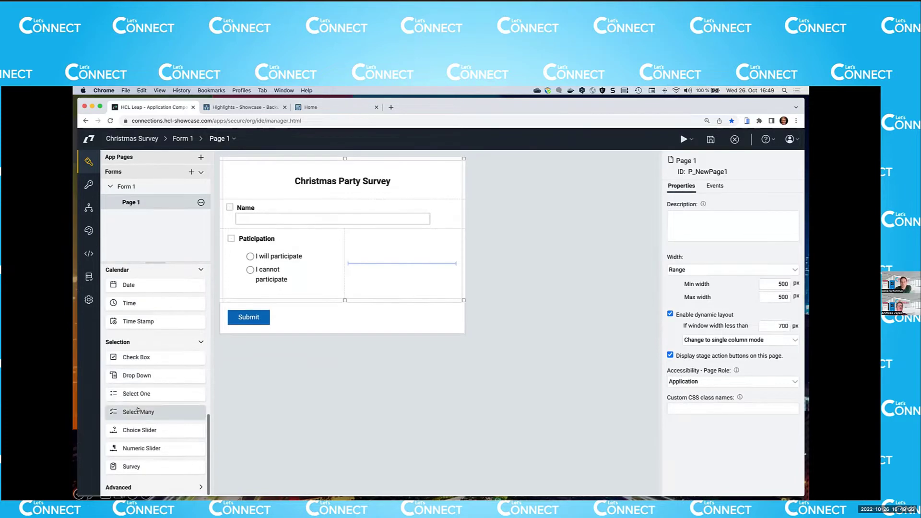
pyautogui.moveTo(138, 410)
pyautogui.moveTo(139, 410); pyautogui.dragTo(378, 265)
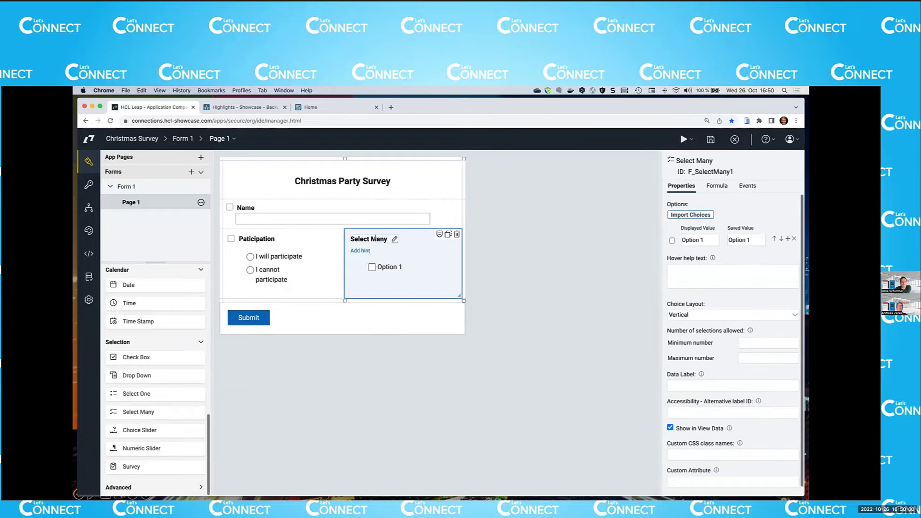
pyautogui.click(392, 238)
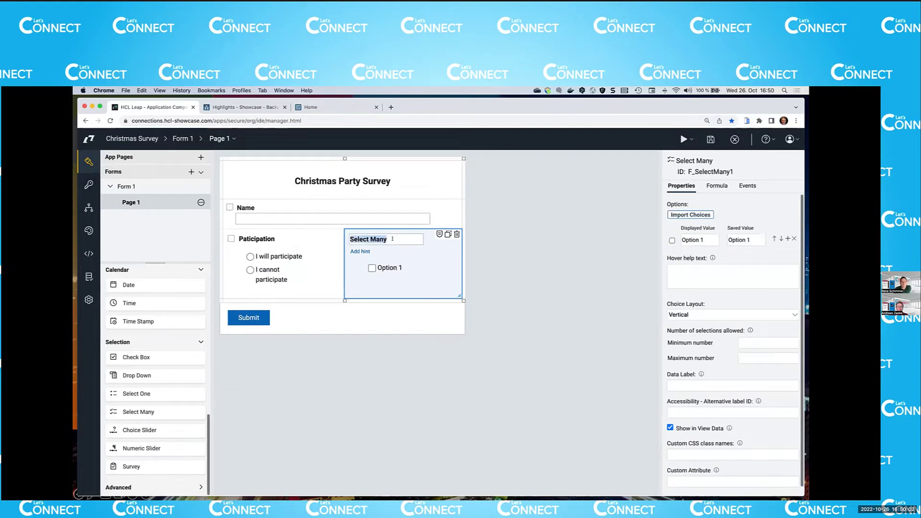
pyautogui.write('I can bring the following')
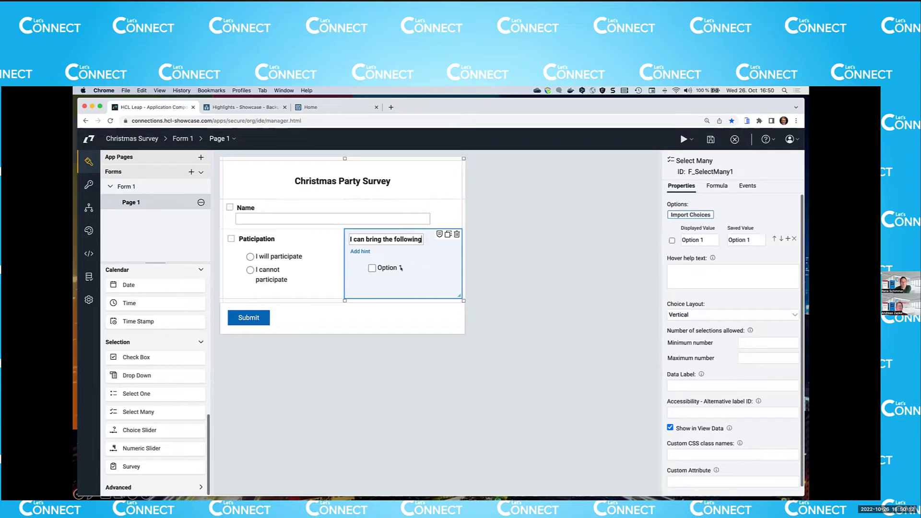
pyautogui.click(707, 239)
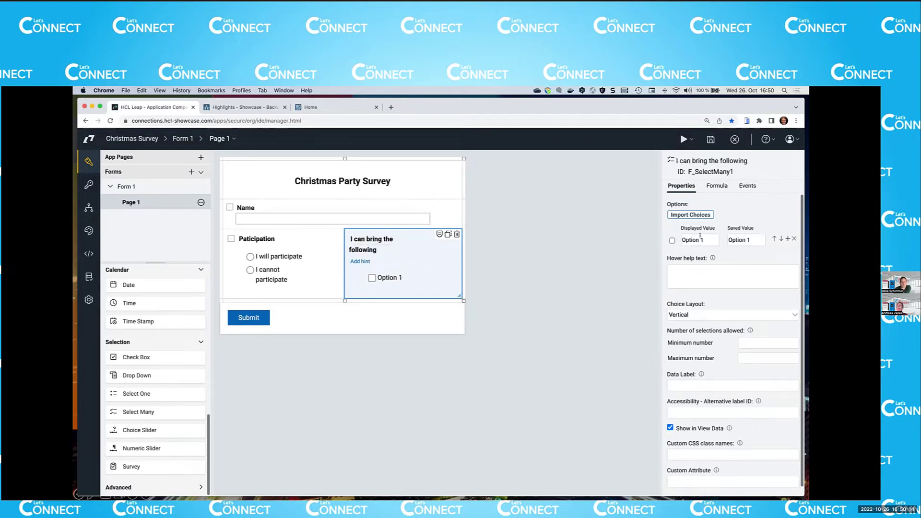
# Step: Set the checklist options to Drinks, Food and Music
pyautogui.moveTo(703, 239); pyautogui.dragTo(676, 237)
pyautogui.write('Drinks')
pyautogui.click(787, 239)
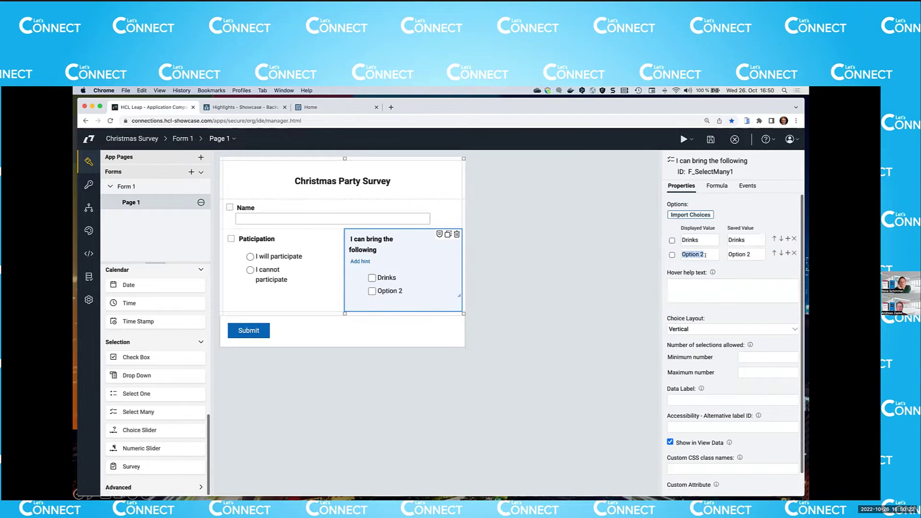
pyautogui.write('Food')
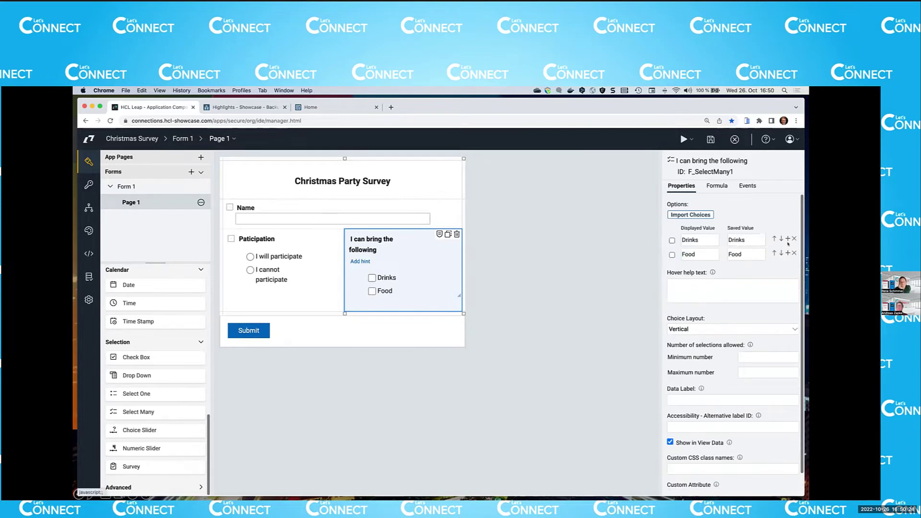
pyautogui.click(787, 253)
pyautogui.moveTo(711, 287)
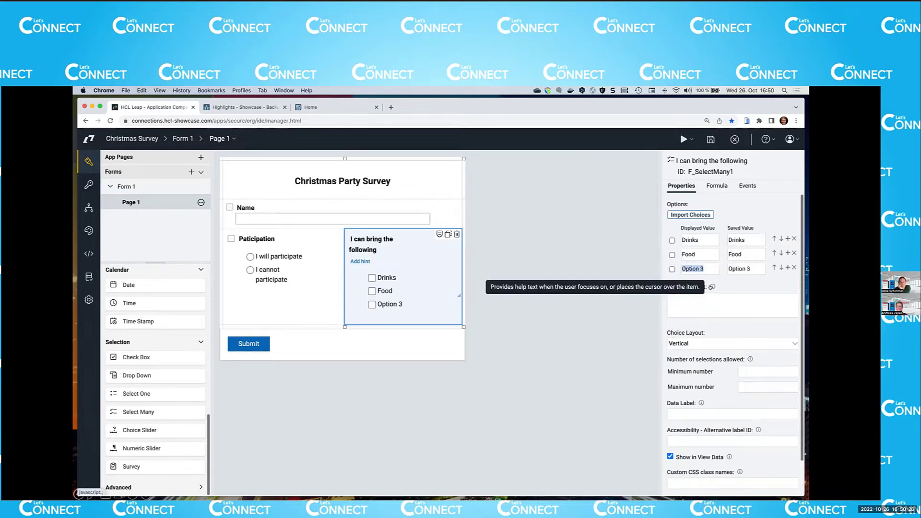
pyautogui.write('Music')
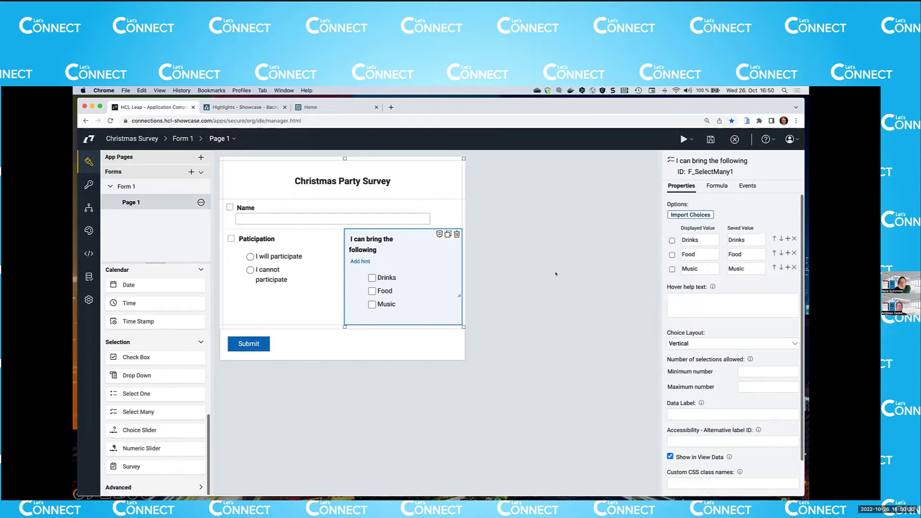
pyautogui.click(504, 243)
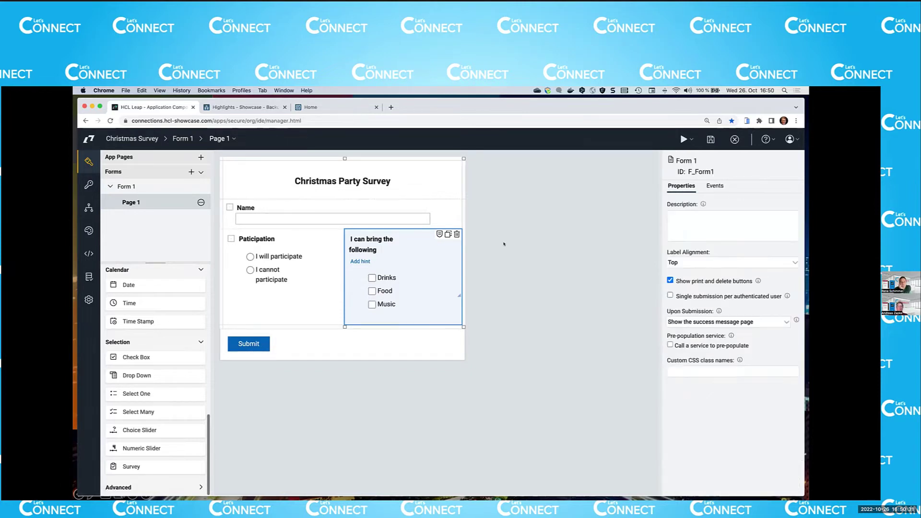
# Step: Make Name required, fix the label to 'Participation', and make it required too
pyautogui.click(227, 207)
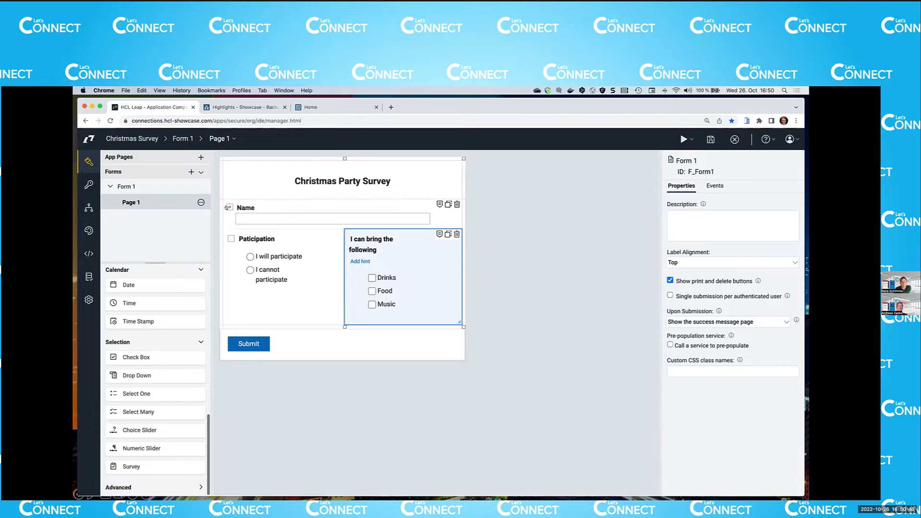
pyautogui.click(246, 240)
pyautogui.click(246, 240)
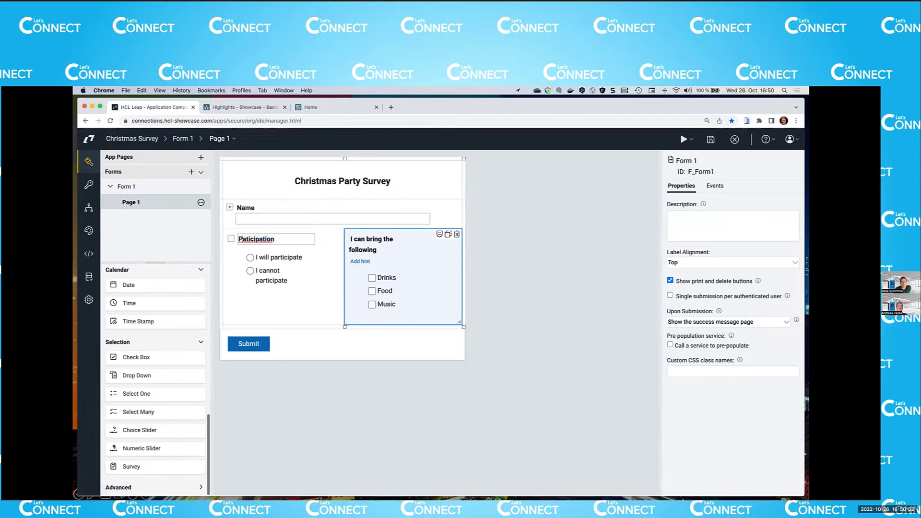
pyautogui.write('r')
pyautogui.click(227, 239)
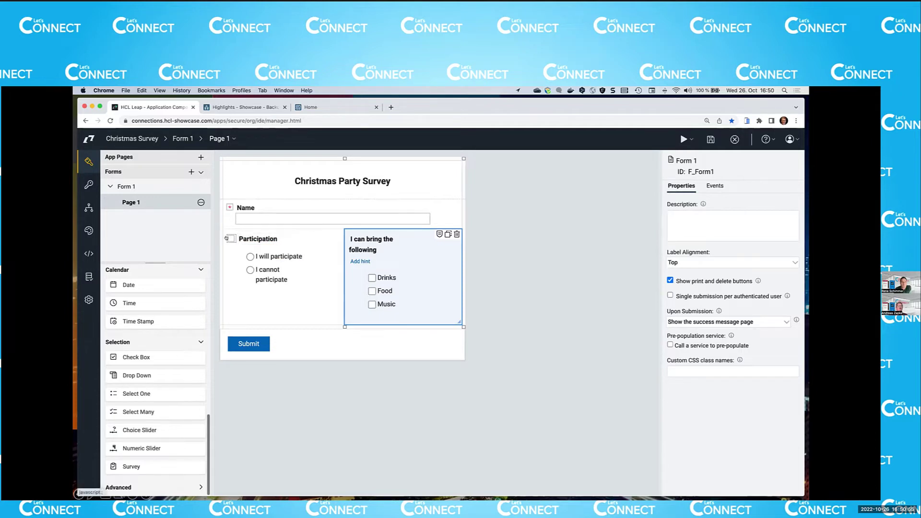
pyautogui.click(409, 263)
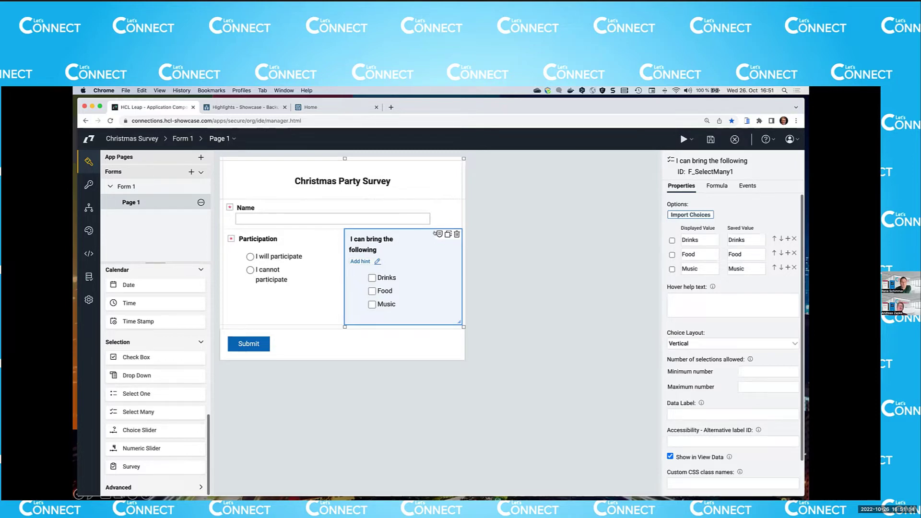
# Step: Add Rule 1 to show 'I can bring the following' only when Participation equals 'I will participate'
pyautogui.click(437, 234)
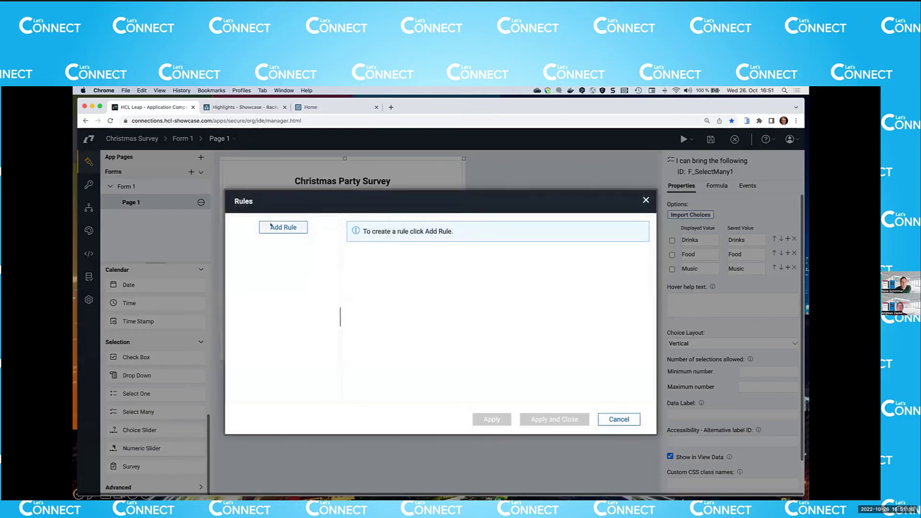
pyautogui.click(283, 227)
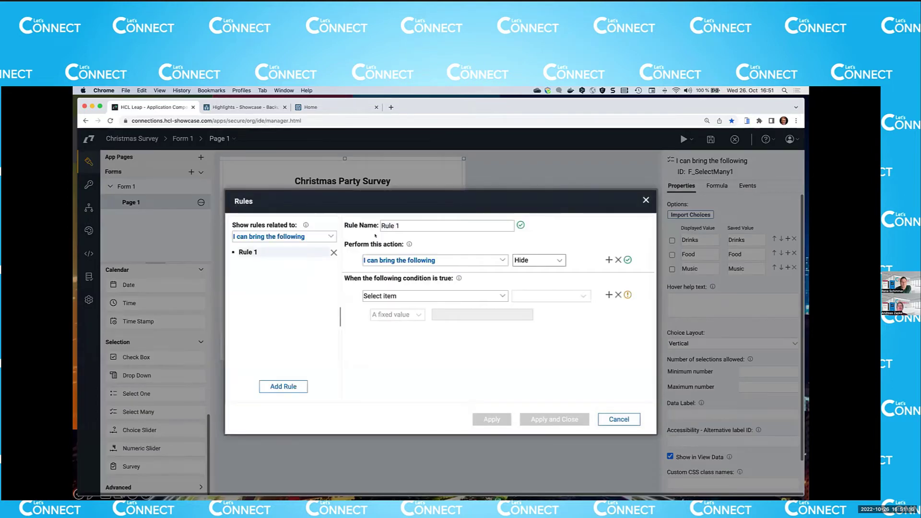
pyautogui.click(554, 261)
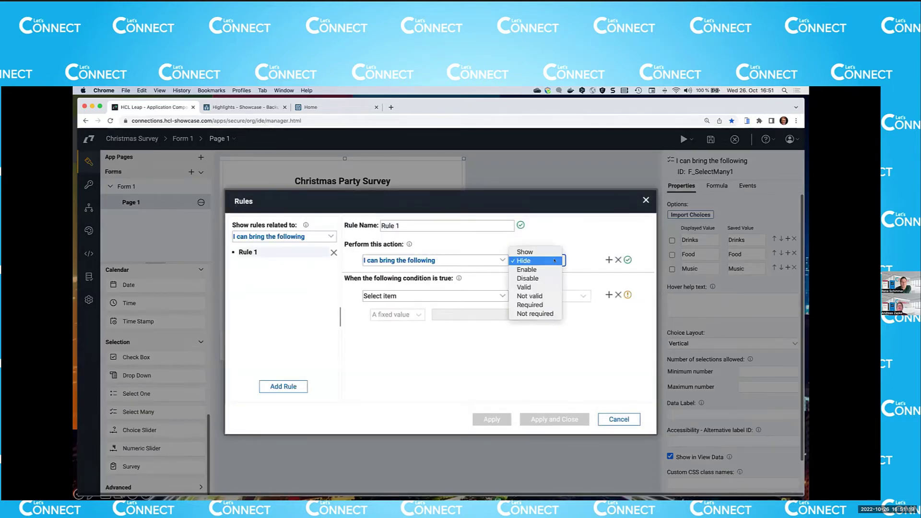
pyautogui.click(528, 252)
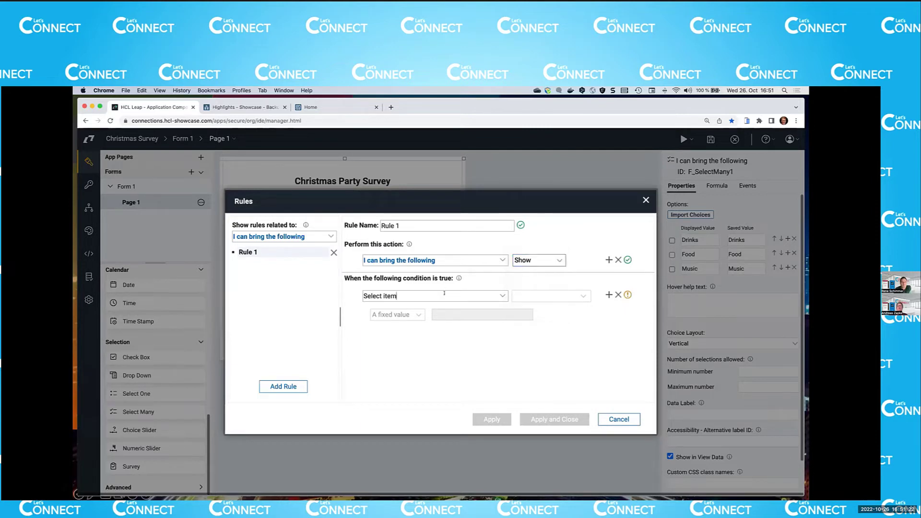
pyautogui.click(500, 296)
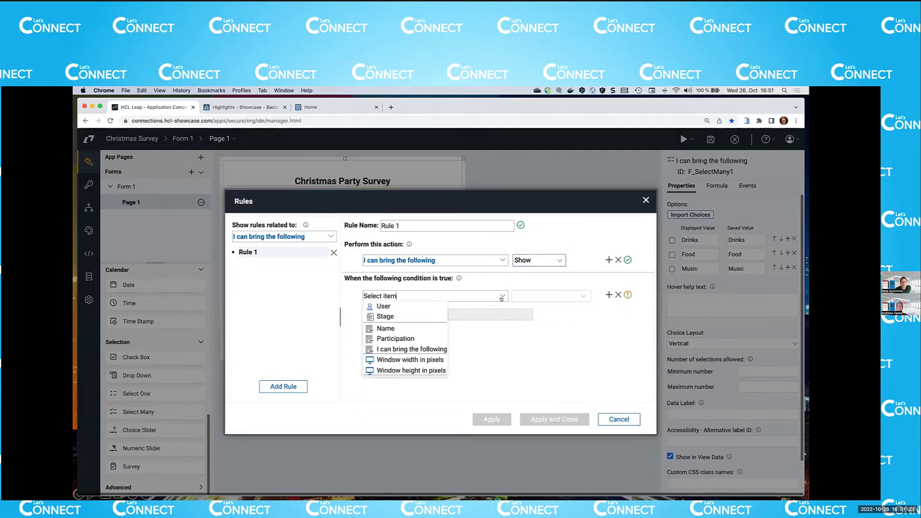
pyautogui.click(393, 338)
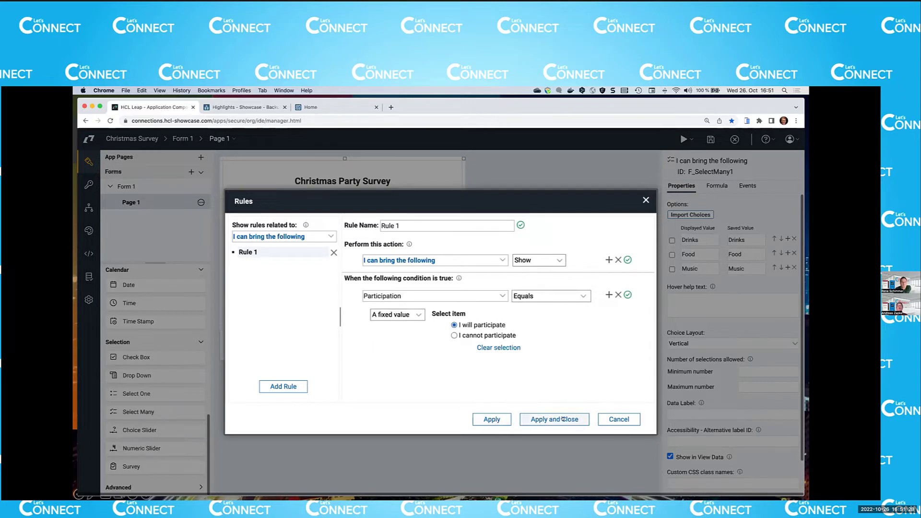
pyautogui.click(528, 419)
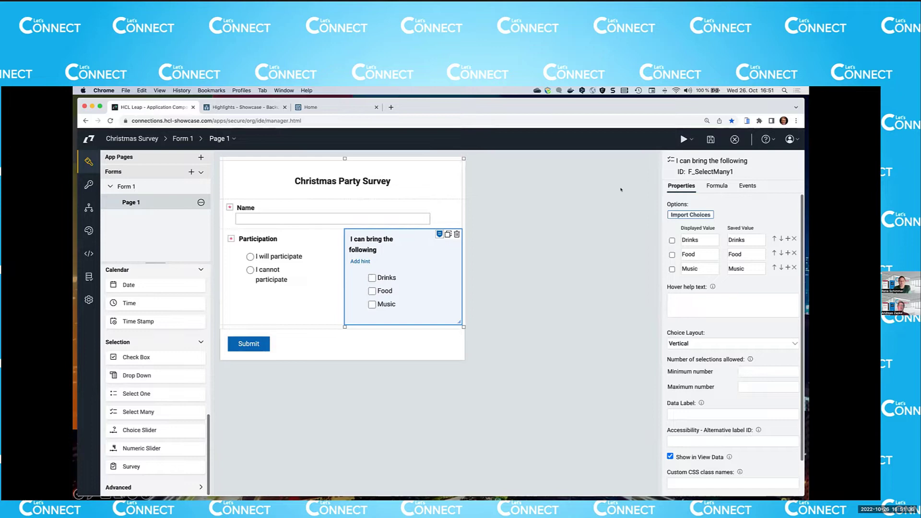
pyautogui.click(682, 139)
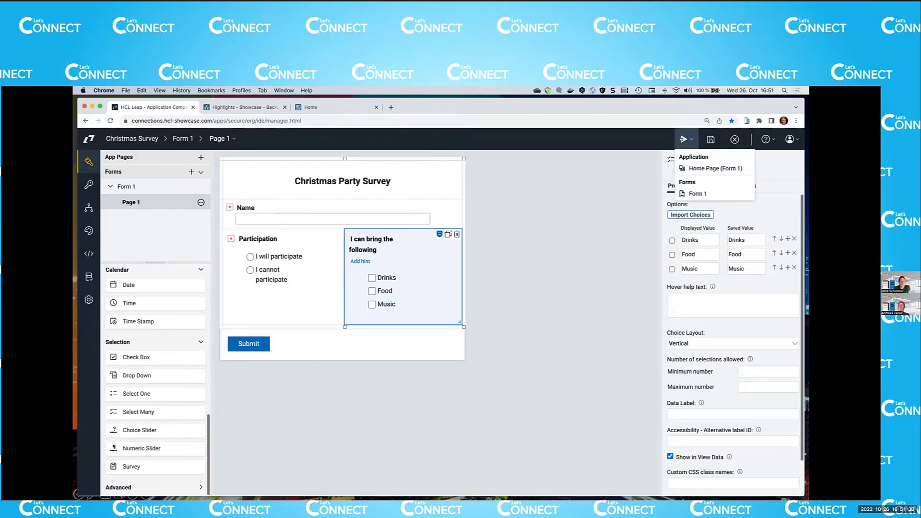
# Step: Preview Form 1, pick a suggested Name, choose 'I will participate', toggle Drinks, then 'I cannot participate'
pyautogui.click(702, 168)
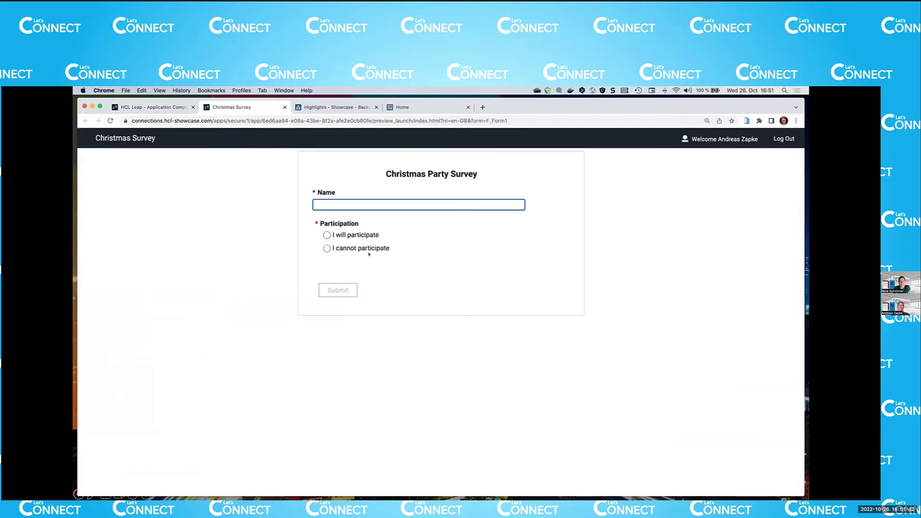
pyautogui.click(359, 204)
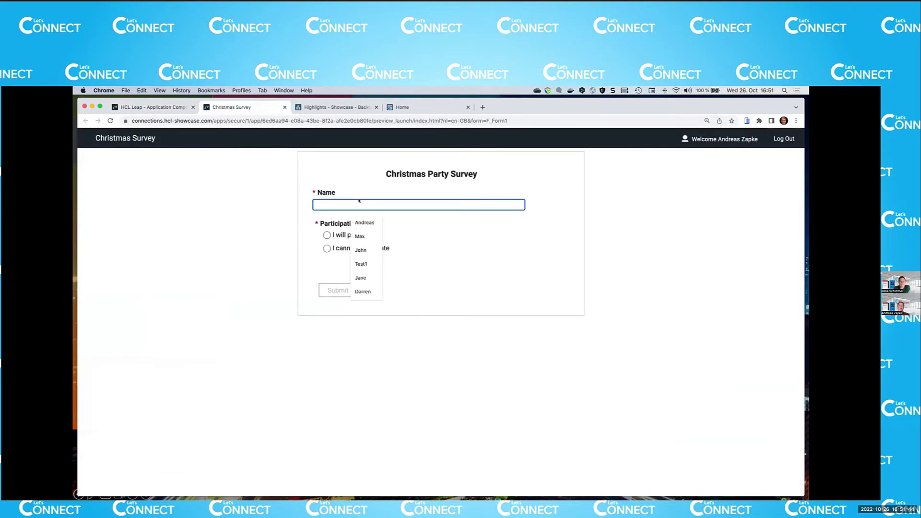
pyautogui.click(364, 222)
pyautogui.click(326, 234)
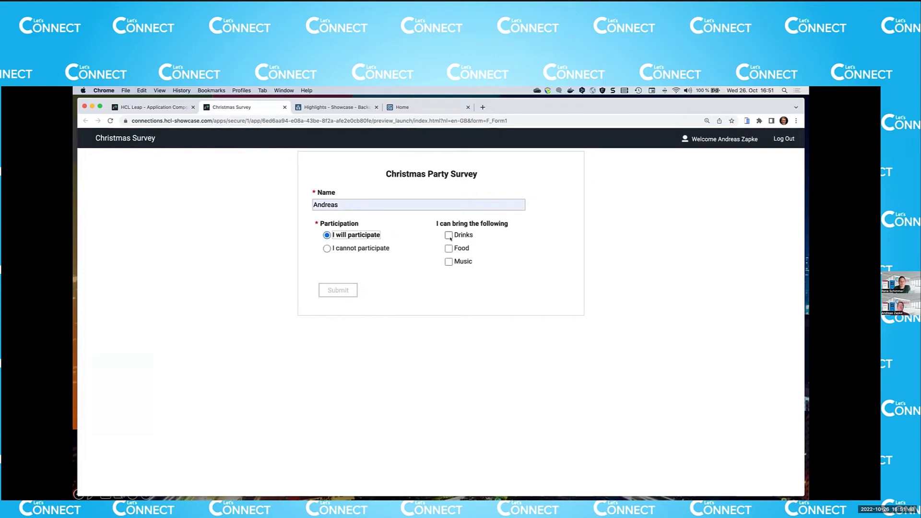
pyautogui.click(463, 235)
pyautogui.click(462, 235)
pyautogui.click(375, 249)
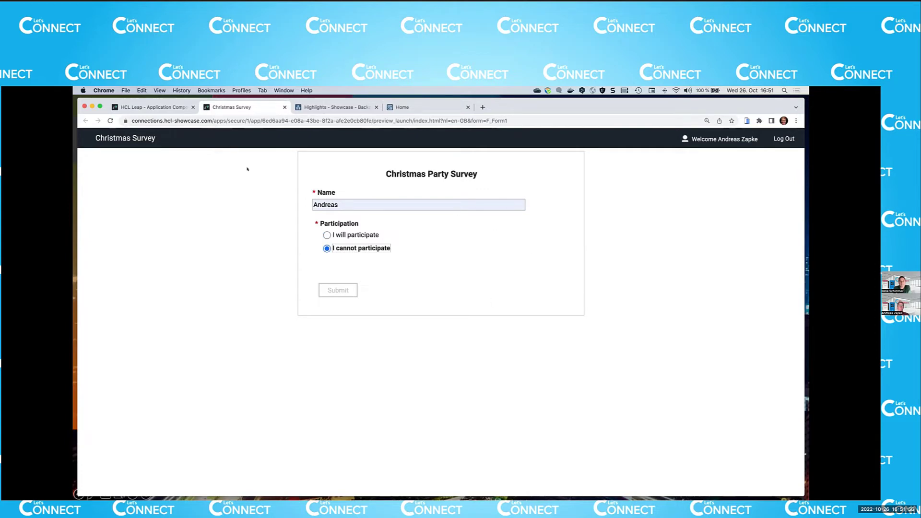
# Step: Save the Christmas Survey app and close the form designer
pyautogui.click(161, 109)
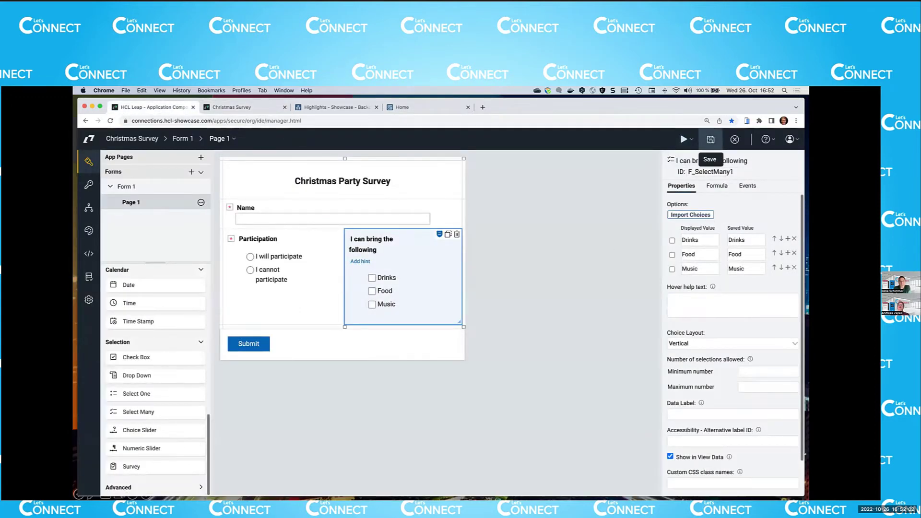
pyautogui.click(710, 139)
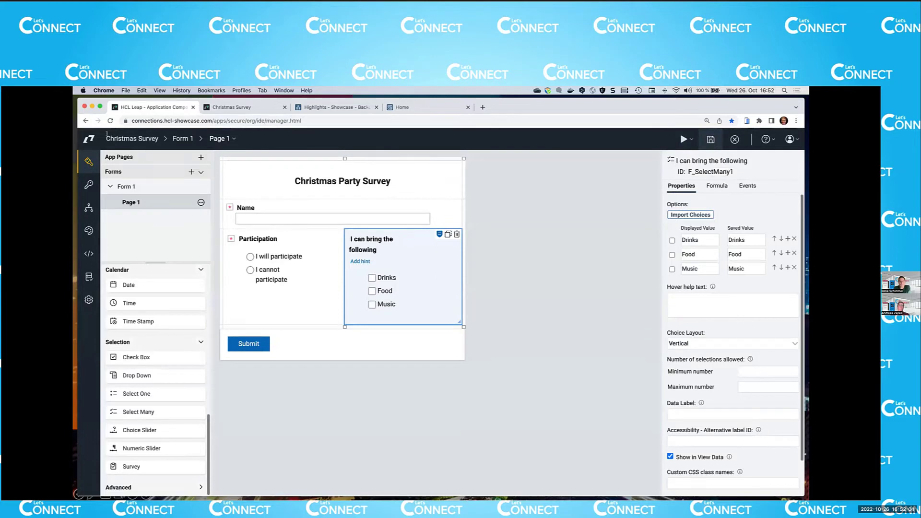
pyautogui.click(89, 162)
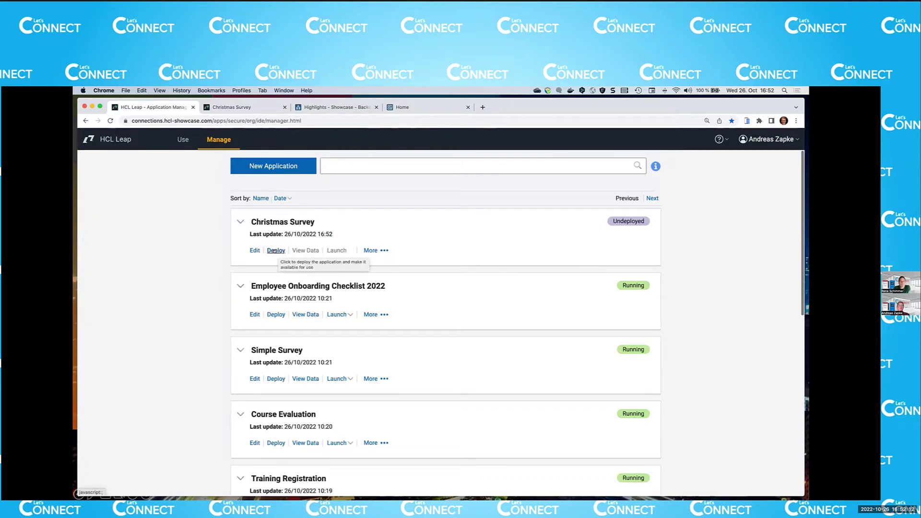
# Step: Deploy Christmas Survey with default settings, then close its preview tab
pyautogui.click(274, 250)
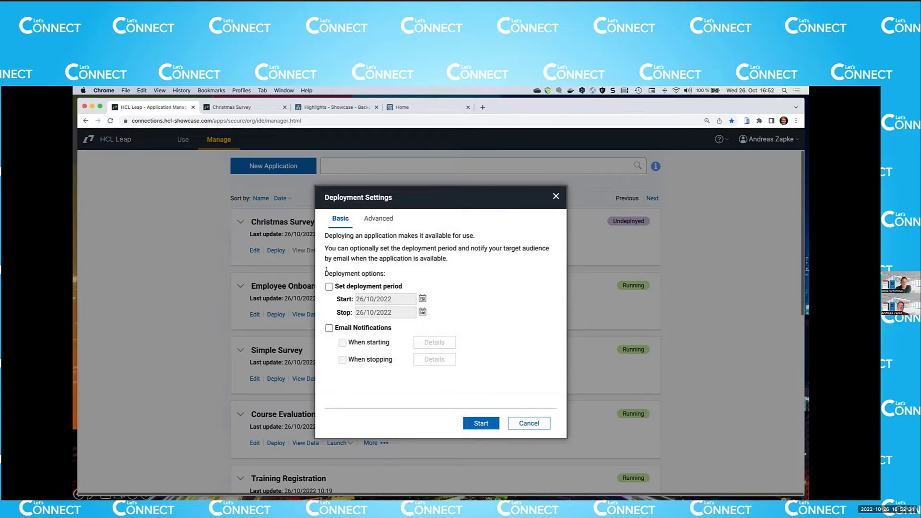
pyautogui.click(480, 423)
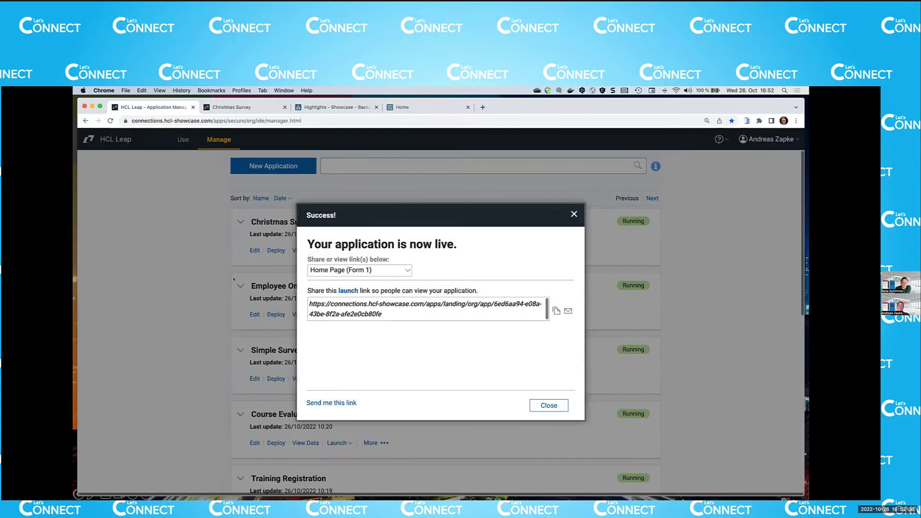
pyautogui.click(550, 404)
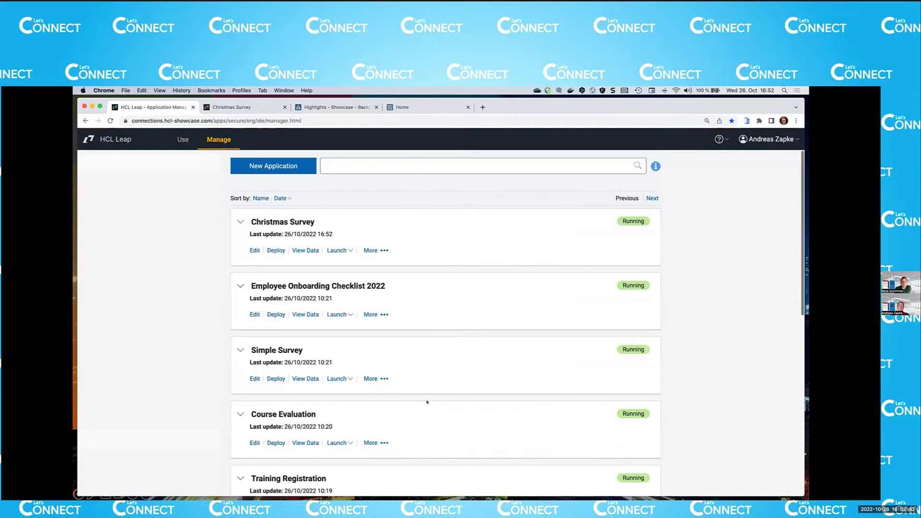
pyautogui.click(236, 107)
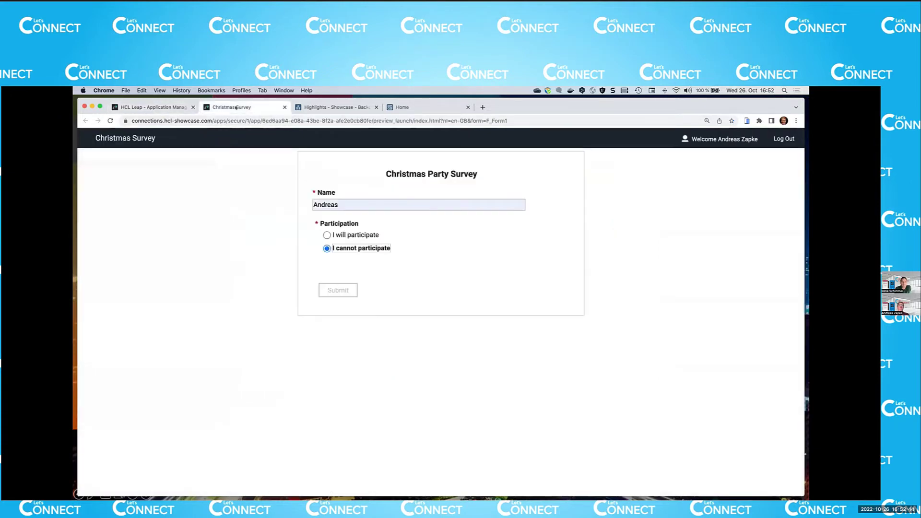
pyautogui.click(284, 107)
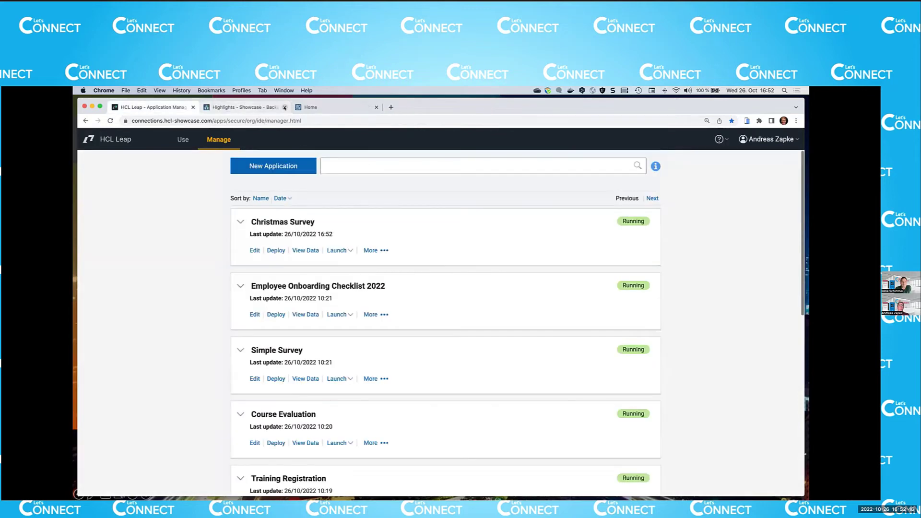
# Step: On the Showcase - Backoffice Highlights page, review the widgets available under Customize, then close it
pyautogui.click(241, 108)
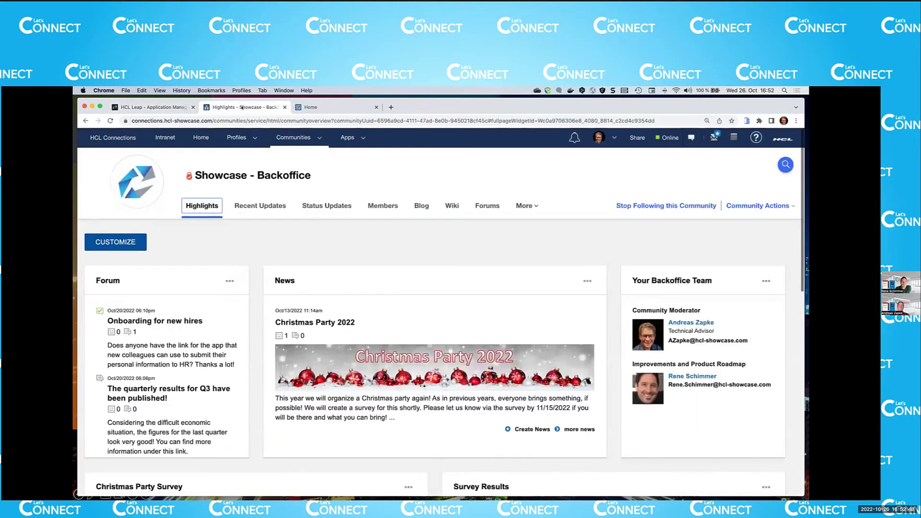
pyautogui.click(128, 244)
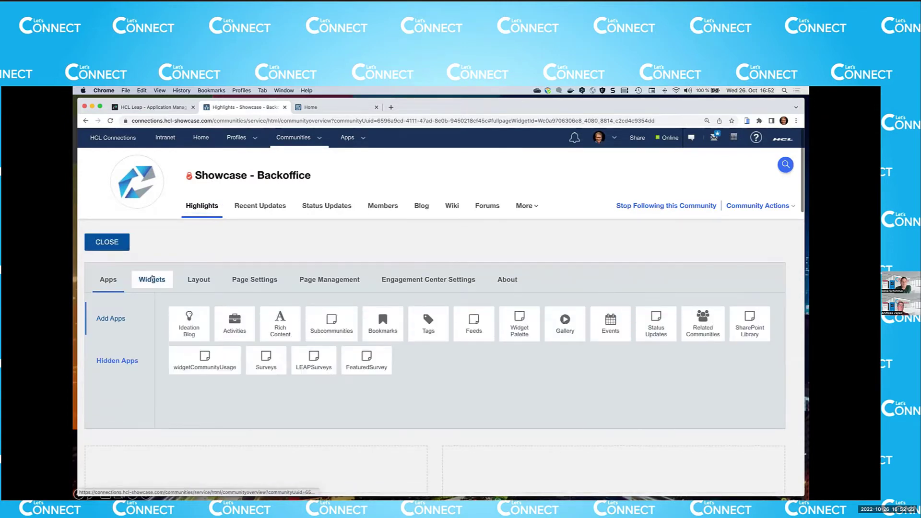
pyautogui.click(151, 278)
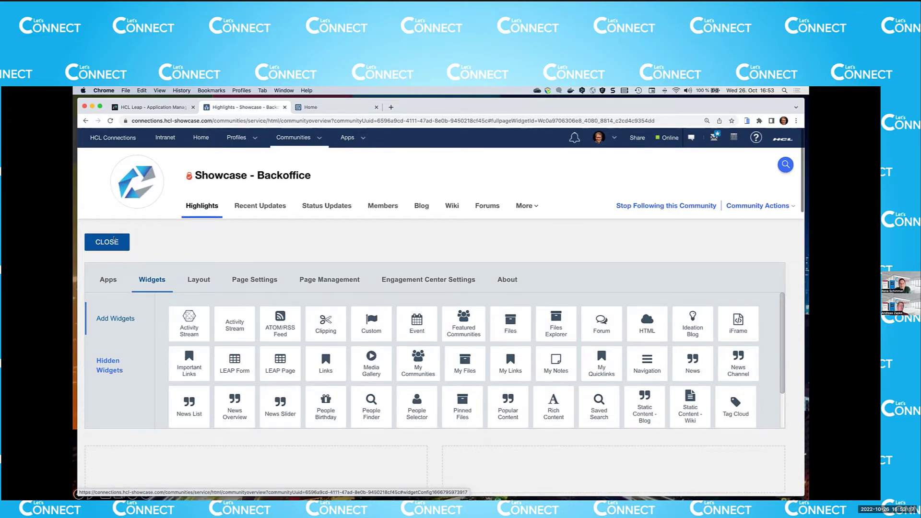
pyautogui.click(106, 242)
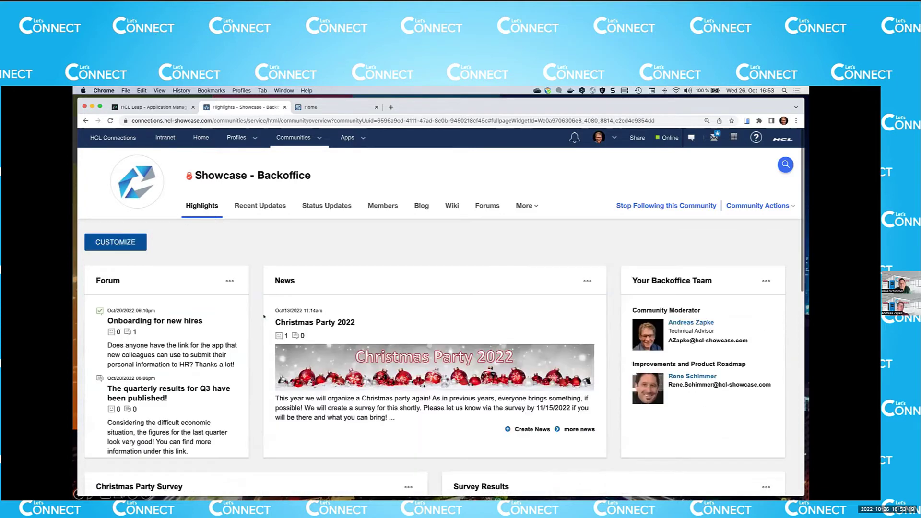
# Step: Fill the embedded survey's Name with the first suggestion, then edit the Christmas Party Survey widget
pyautogui.scroll(-5, 263, 316)
pyautogui.scroll(-1, 263, 316)
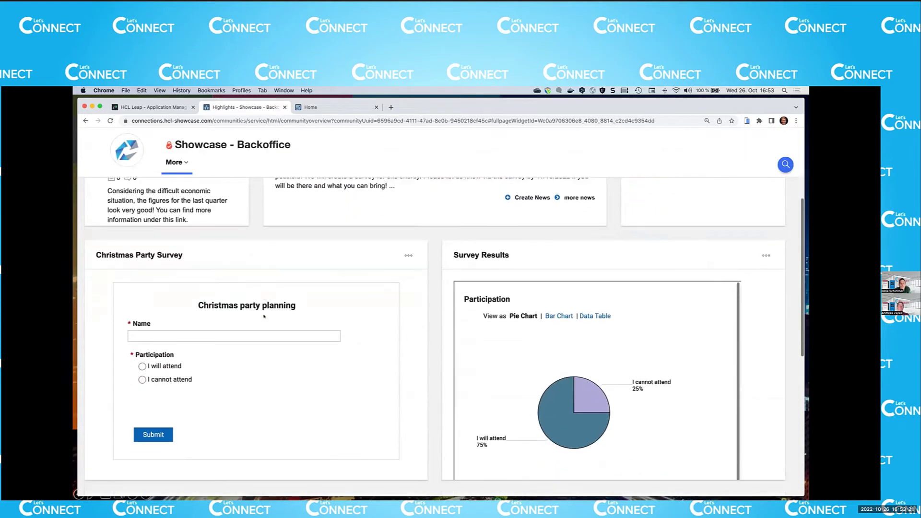
pyautogui.click(167, 336)
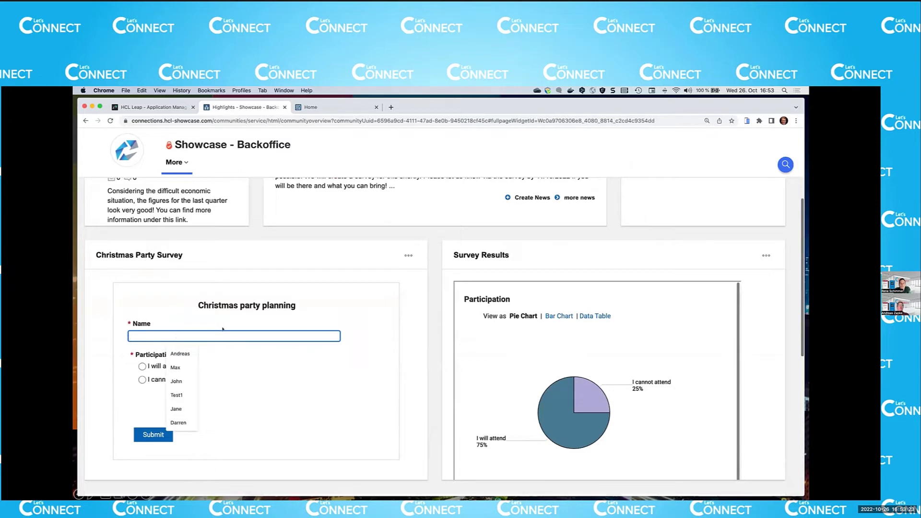
pyautogui.press('Down')
pyautogui.press('Return')
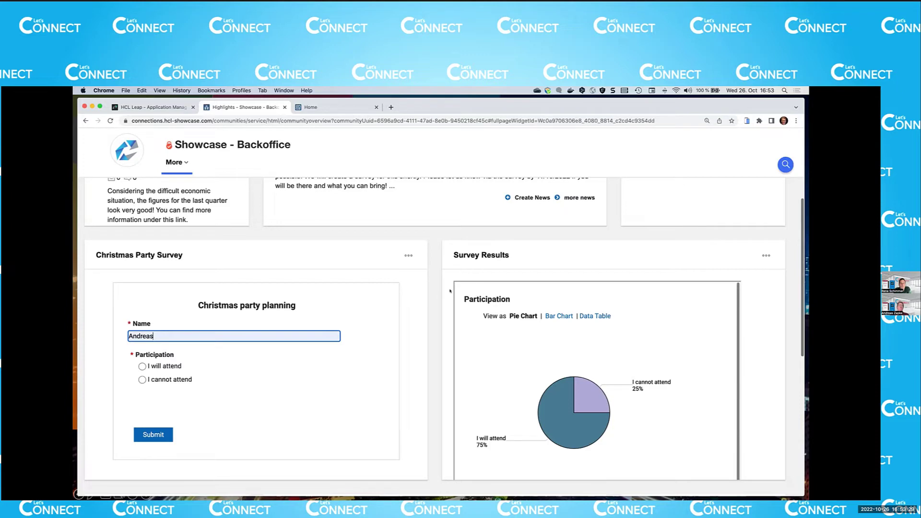
pyautogui.click(398, 256)
pyautogui.click(407, 278)
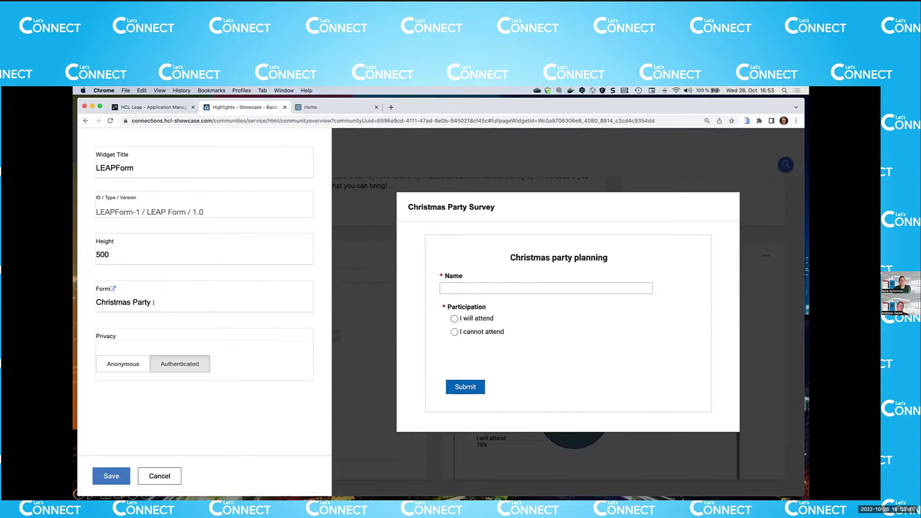
# Step: Switch widget Privacy to Anonymous and back to Authenticated, then cancel without saving
pyautogui.click(123, 363)
pyautogui.click(176, 367)
pyautogui.click(163, 476)
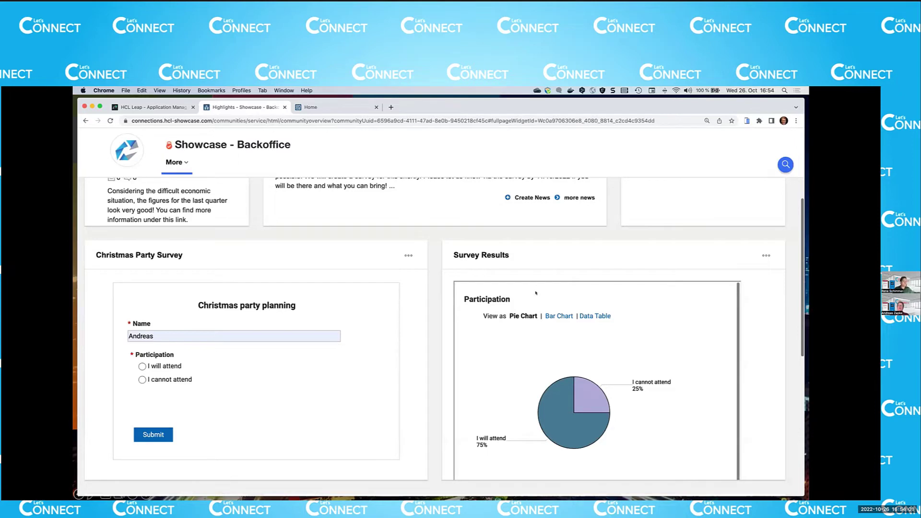
# Step: Show the Survey Results as a Data Table, then go to the Showcase Intranet Home tab
pyautogui.scroll(-1, 536, 293)
pyautogui.scroll(1, 535, 292)
pyautogui.click(593, 315)
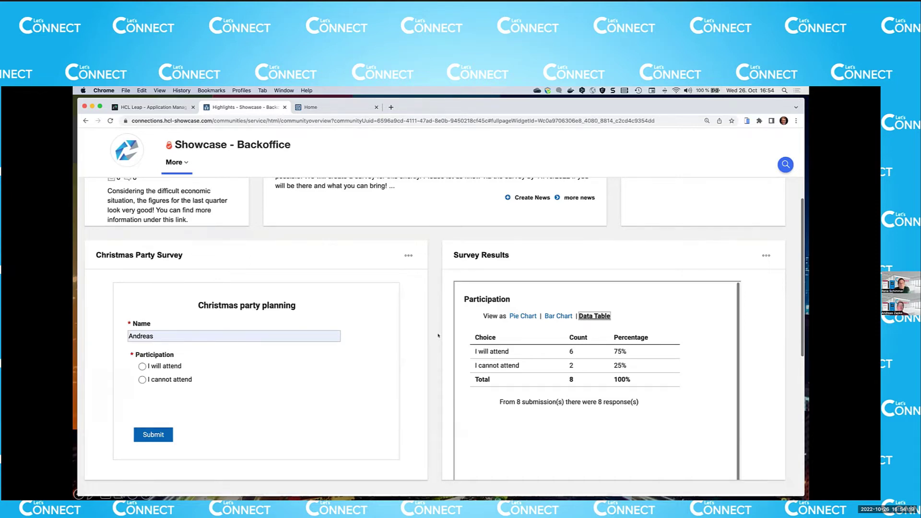
pyautogui.scroll(1, 438, 335)
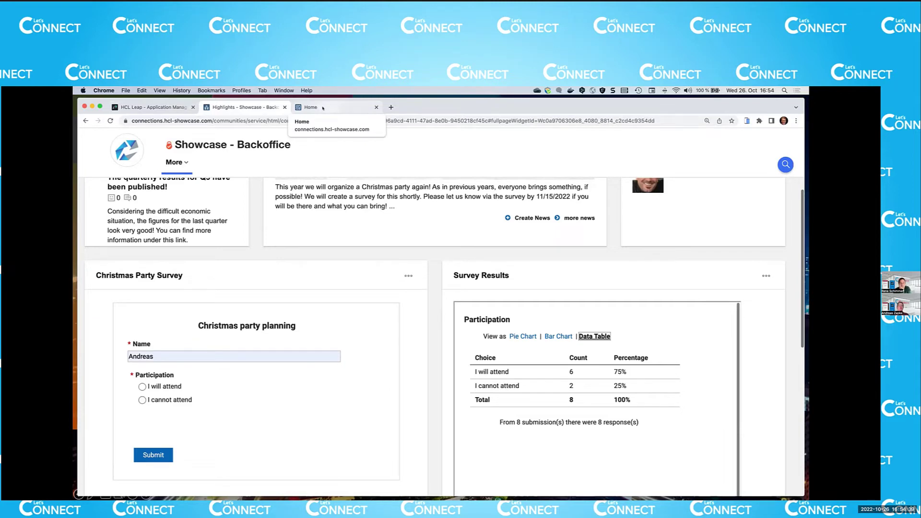
pyautogui.click(323, 108)
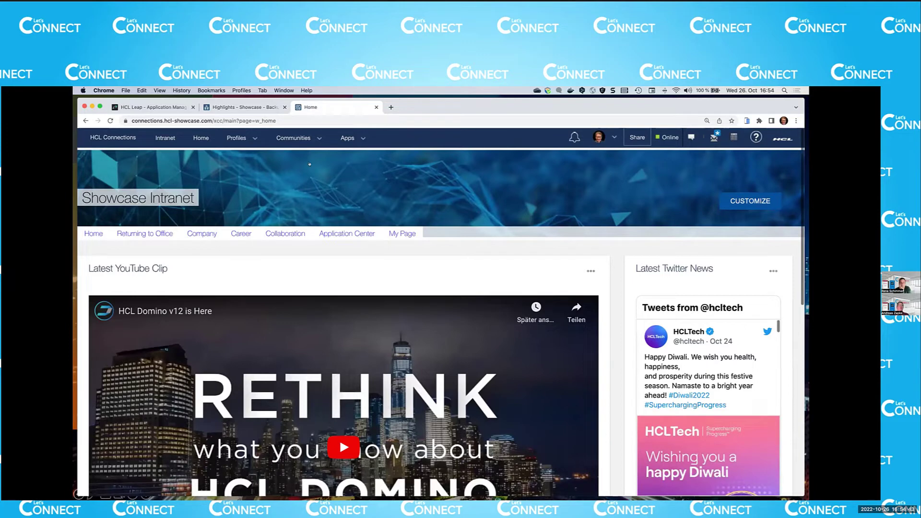
# Step: Navigate to Career > New Hires and open the Employee Onboarding Checklist
pyautogui.click(298, 137)
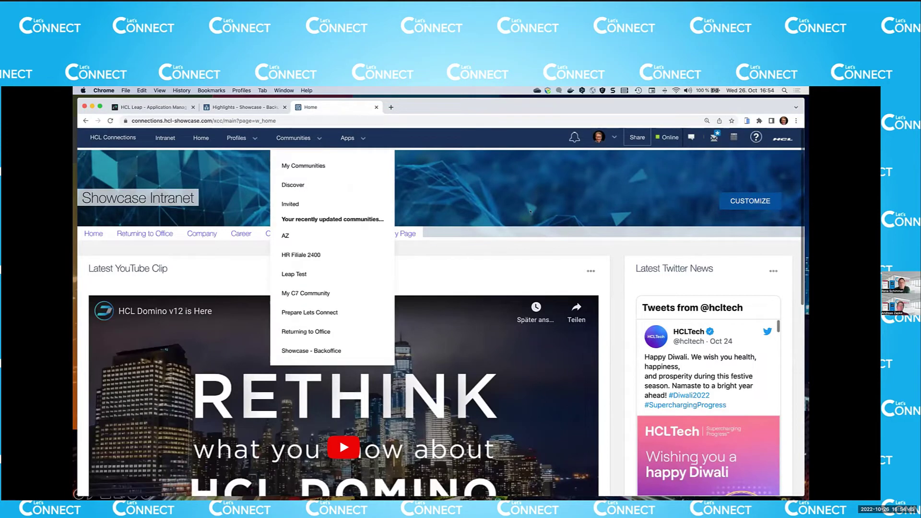
pyautogui.click(530, 246)
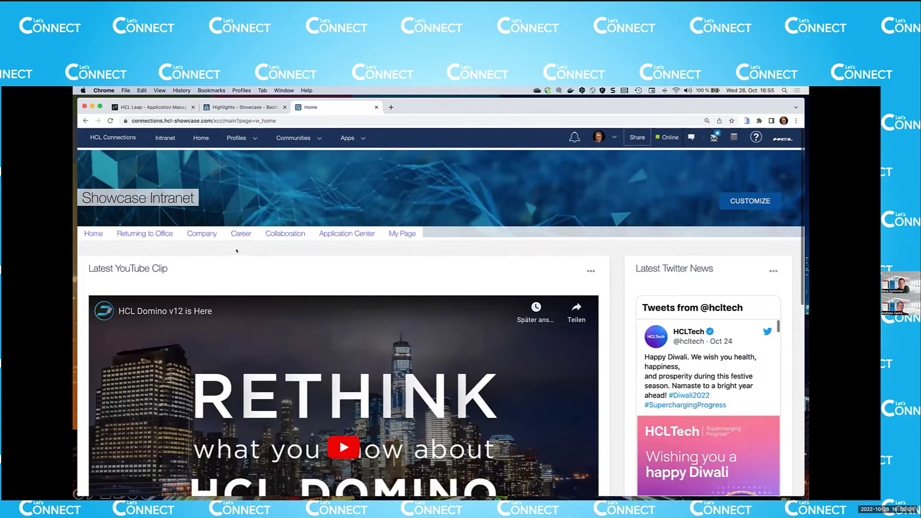
pyautogui.moveTo(242, 236)
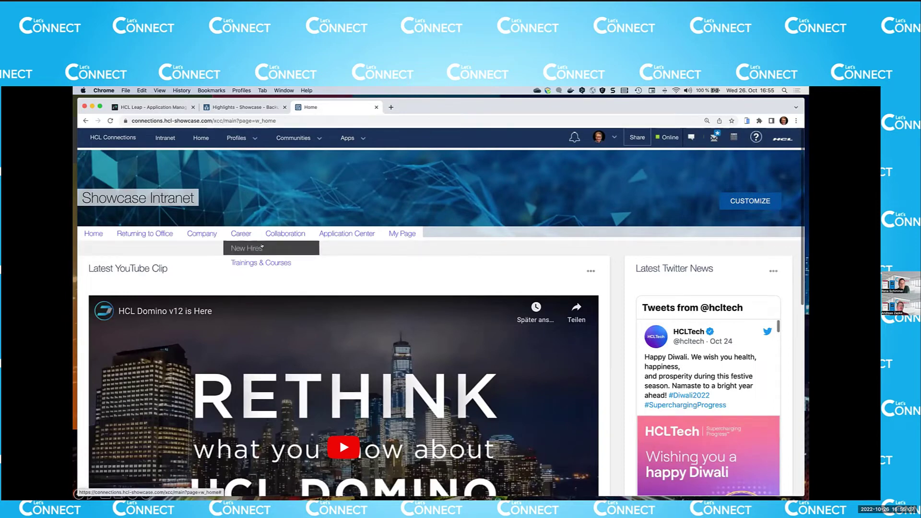
pyautogui.click(248, 247)
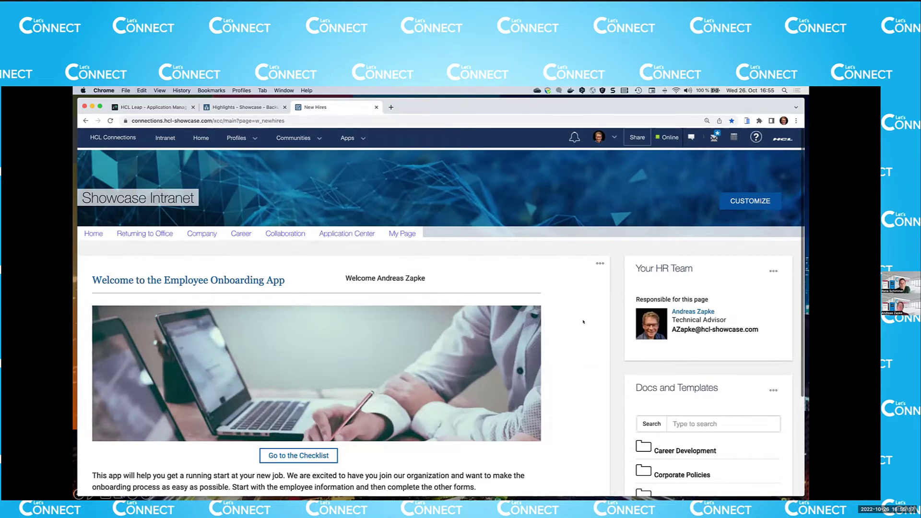
pyautogui.scroll(-1, 583, 322)
pyautogui.scroll(-3, 583, 322)
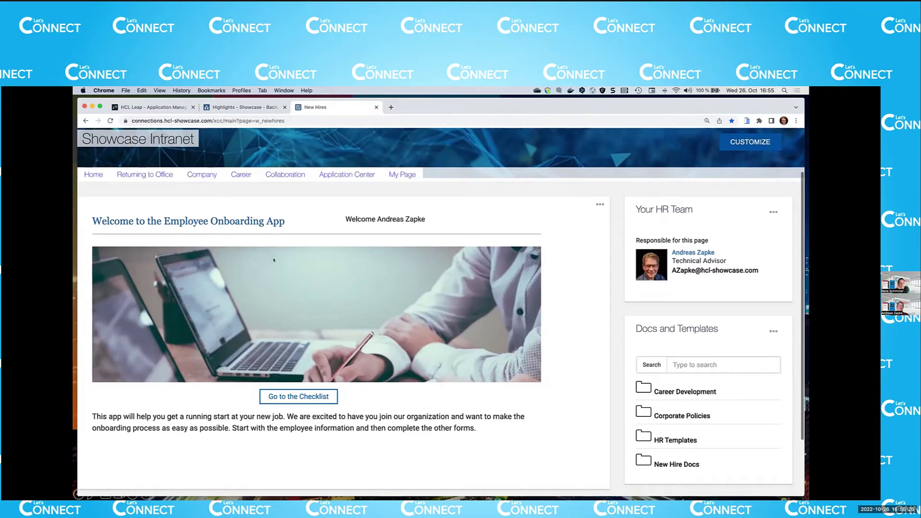
pyautogui.click(321, 396)
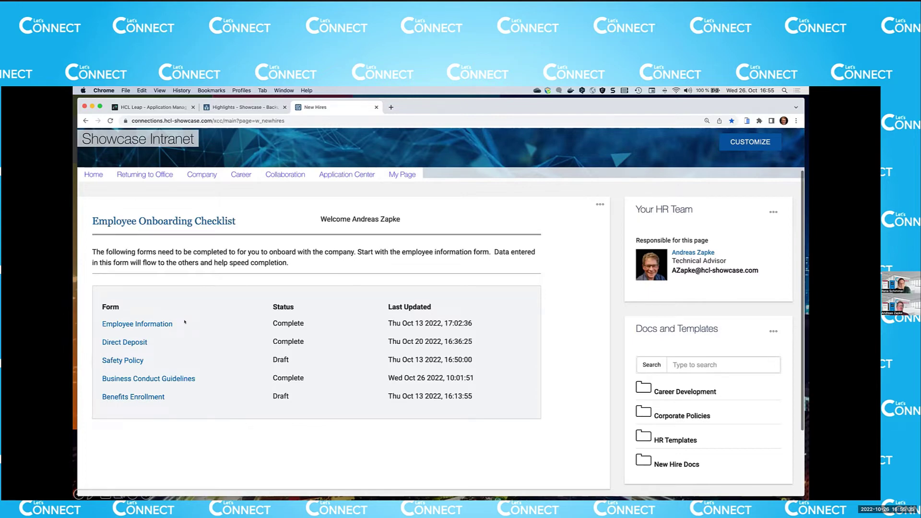
# Step: Browse the Employee Information form's Contact and Job Information tabs, then return to the checklist
pyautogui.click(155, 325)
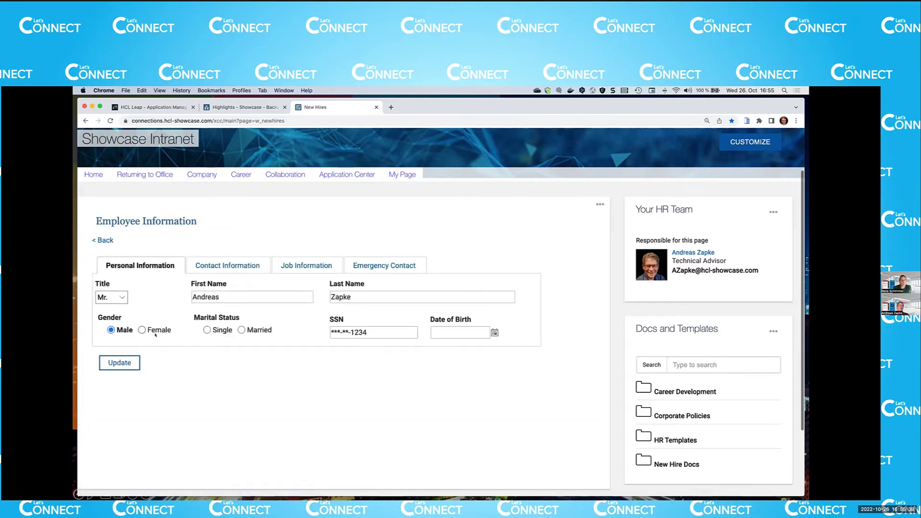
pyautogui.click(236, 267)
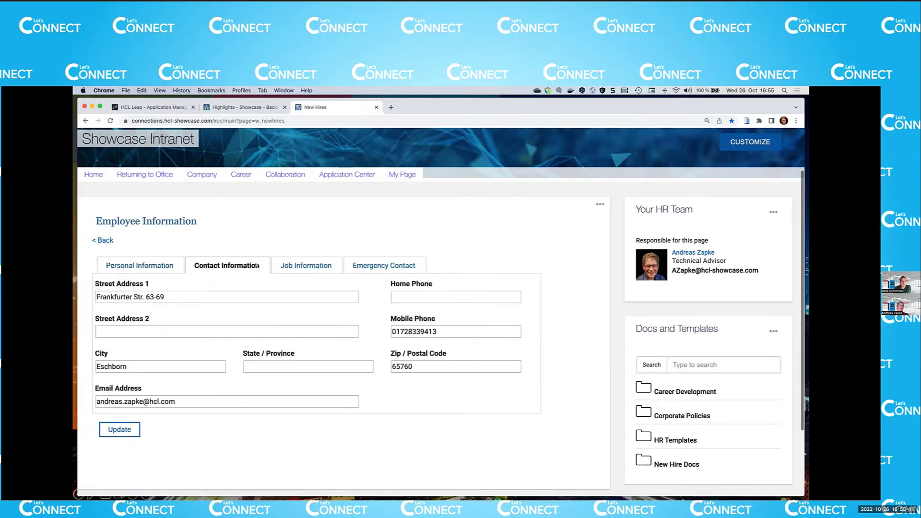
pyautogui.click(291, 267)
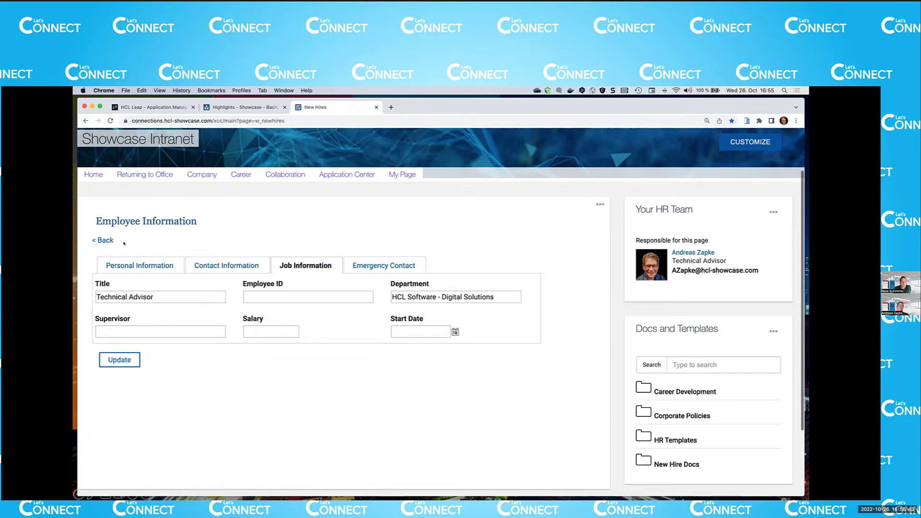
pyautogui.click(106, 240)
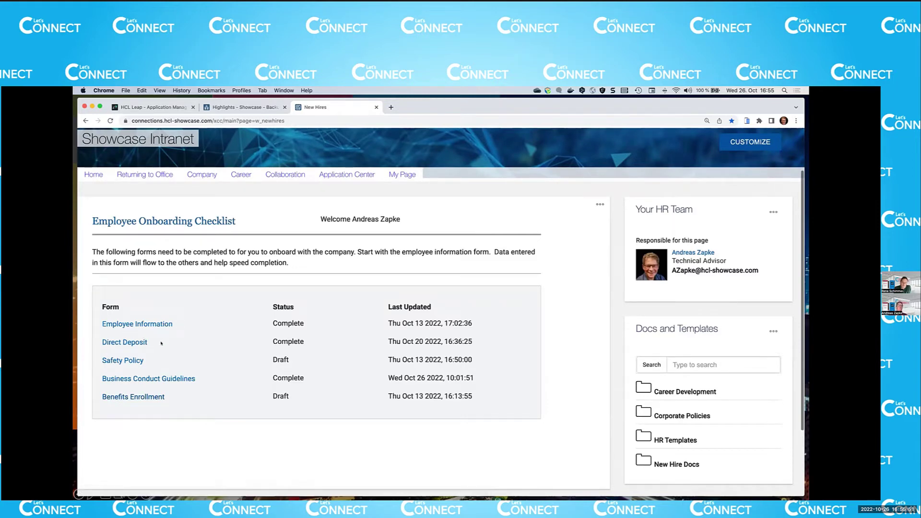
# Step: Look at the Direct Deposit form, go back, and return to the HCL Leap application manager
pyautogui.click(125, 342)
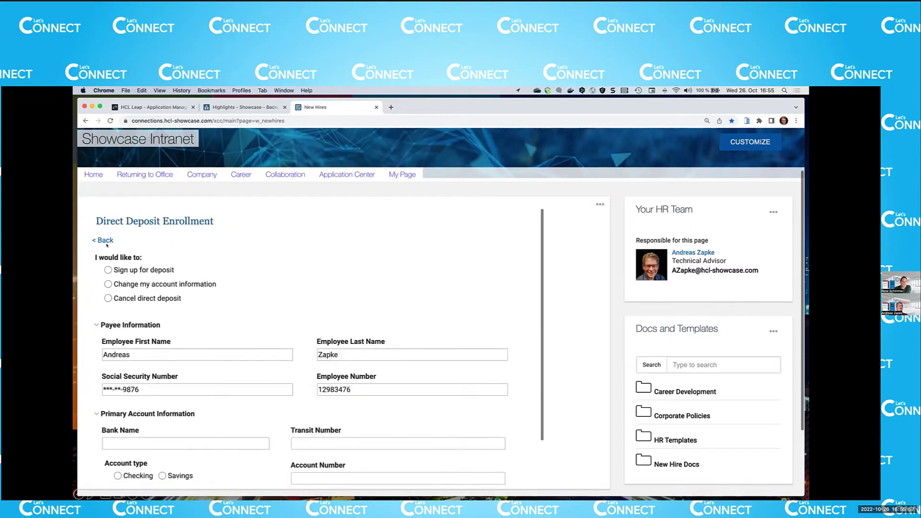
pyautogui.click(104, 240)
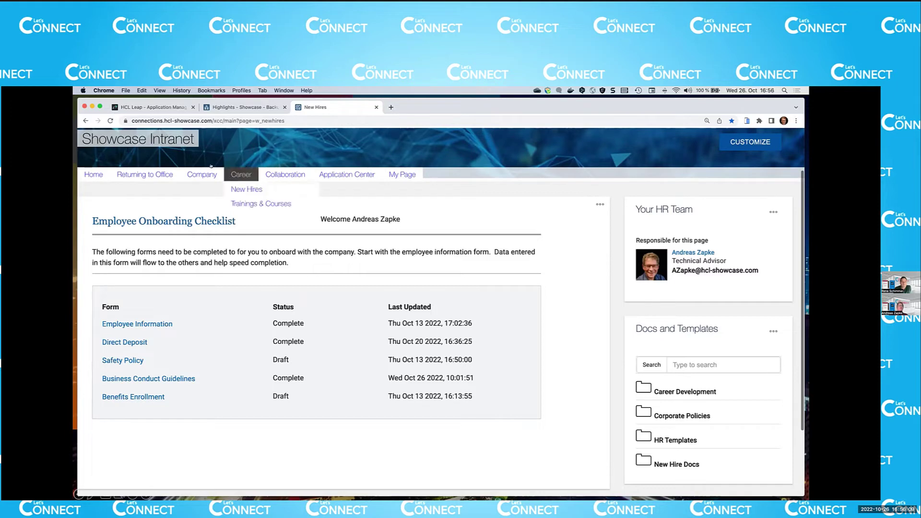
pyautogui.click(156, 107)
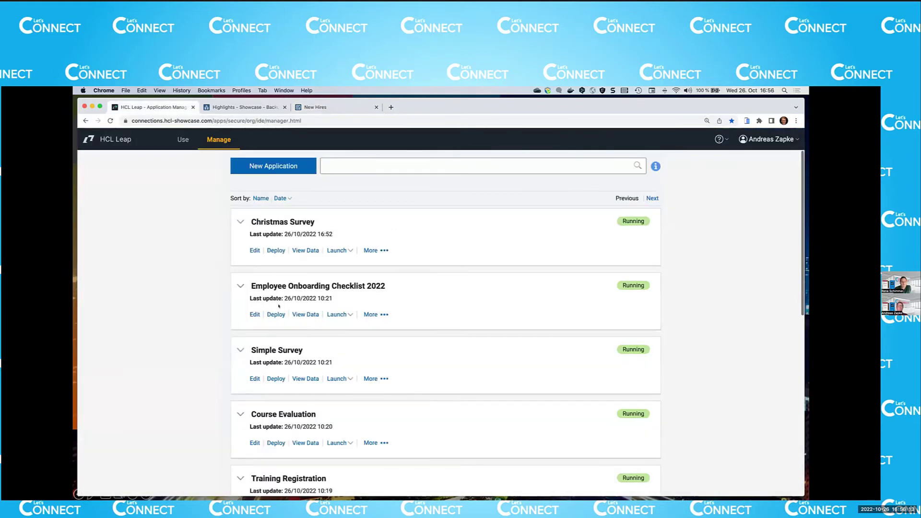
# Step: Edit the deployed Employee Onboarding Checklist 2022, viewing the Intro and Checklist pages, then Employee Info Page 1
pyautogui.click(253, 314)
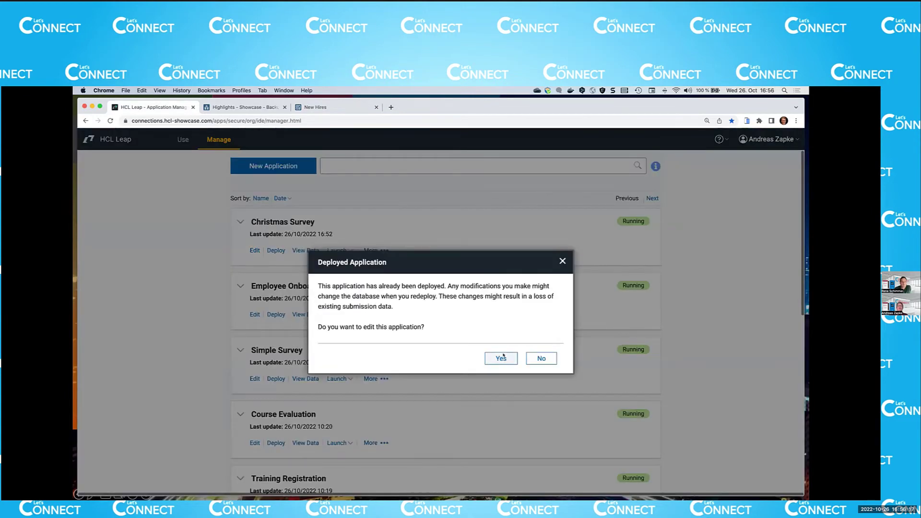
pyautogui.click(501, 358)
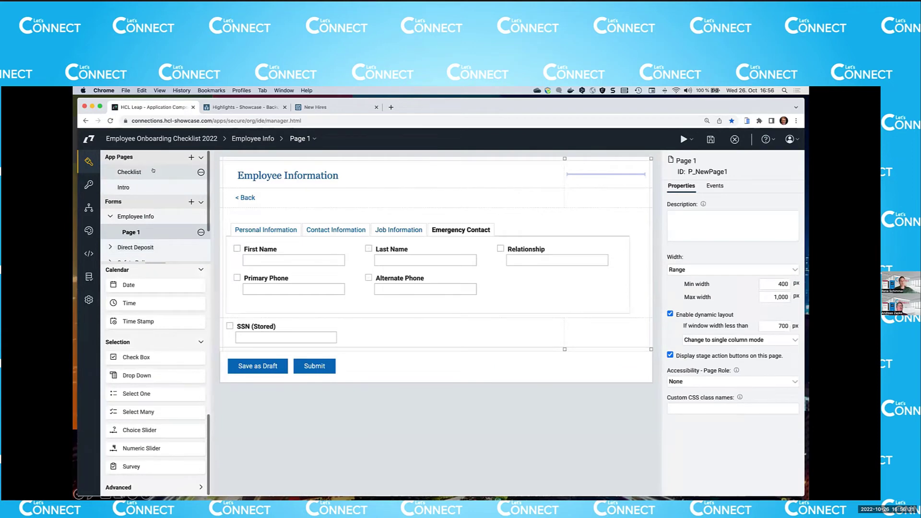
pyautogui.click(148, 181)
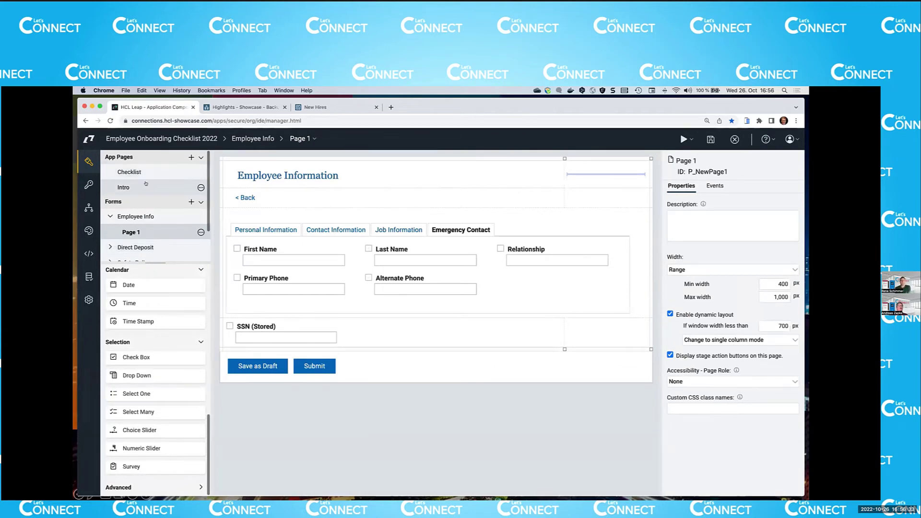
pyautogui.click(152, 172)
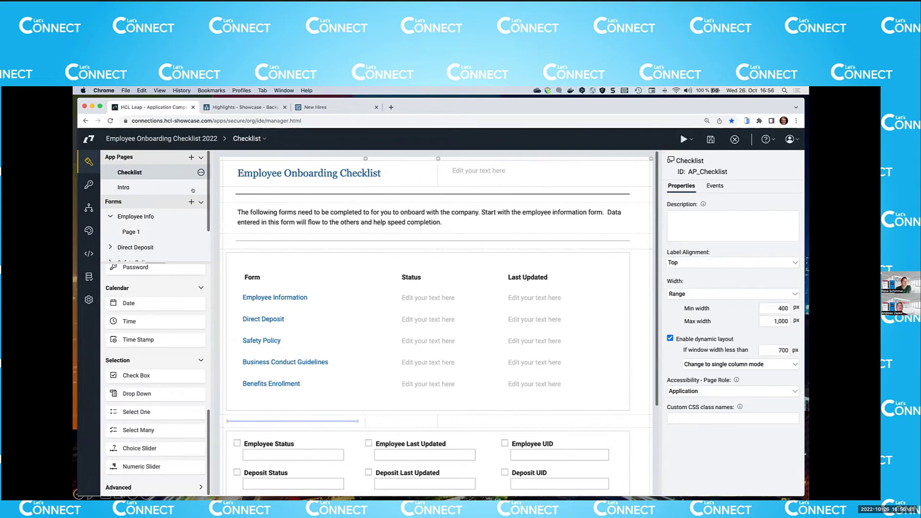
pyautogui.click(158, 229)
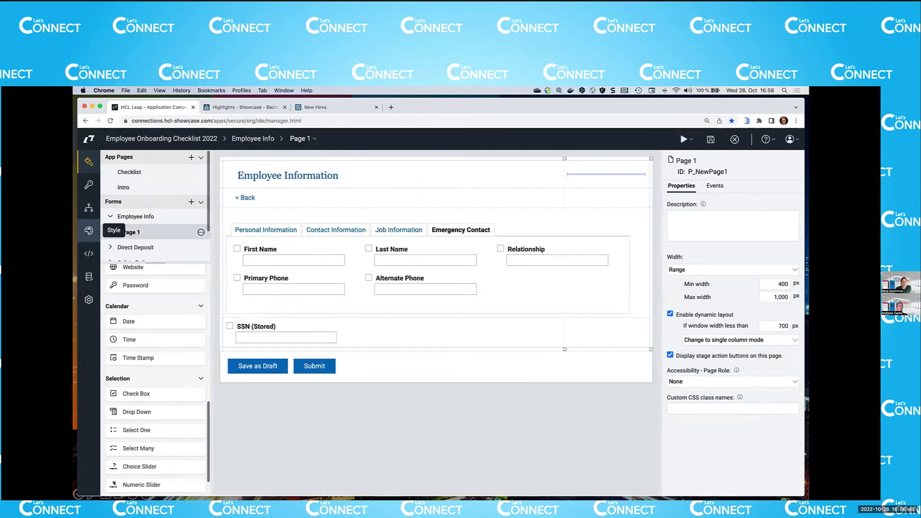
# Step: Go through the Style settings to display the Employee Info form's workflow diagram
pyautogui.click(89, 230)
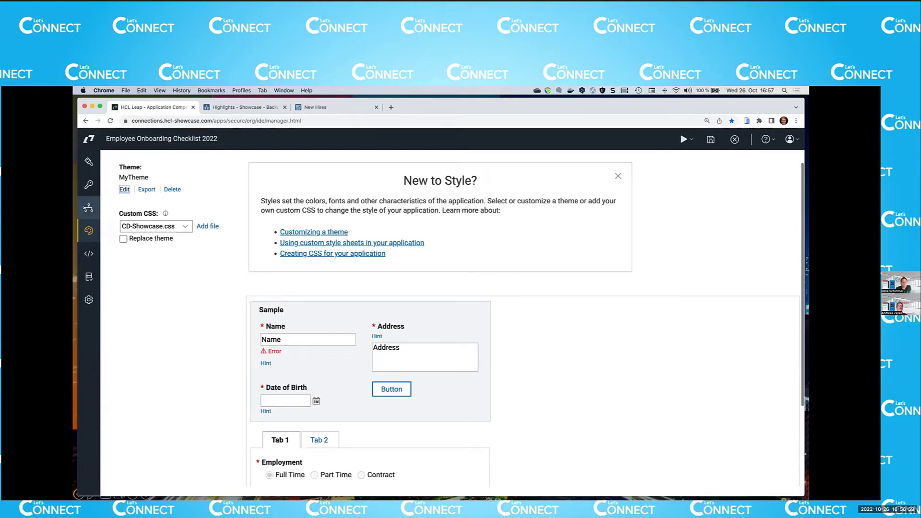
pyautogui.click(89, 208)
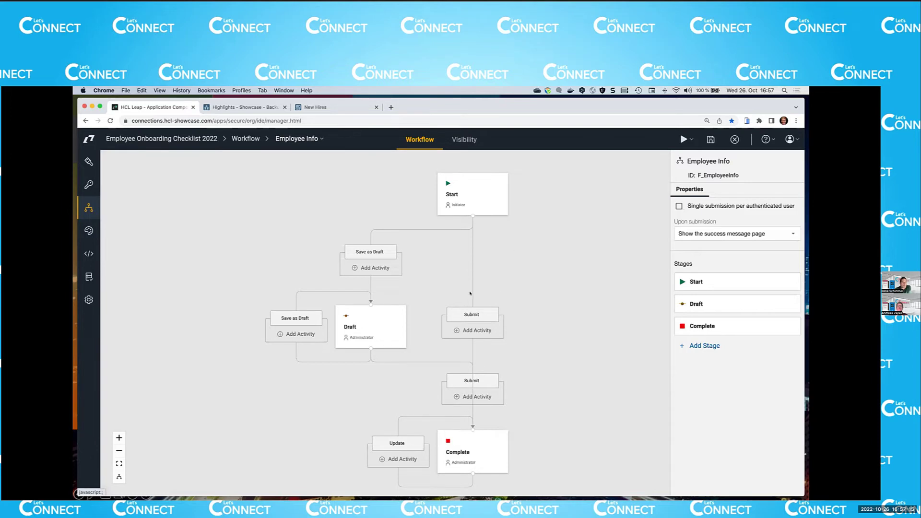
# Step: Insert a new stage after Start, rename it Review, and drag it onto its own branch
pyautogui.moveTo(381, 250)
pyautogui.click(473, 223)
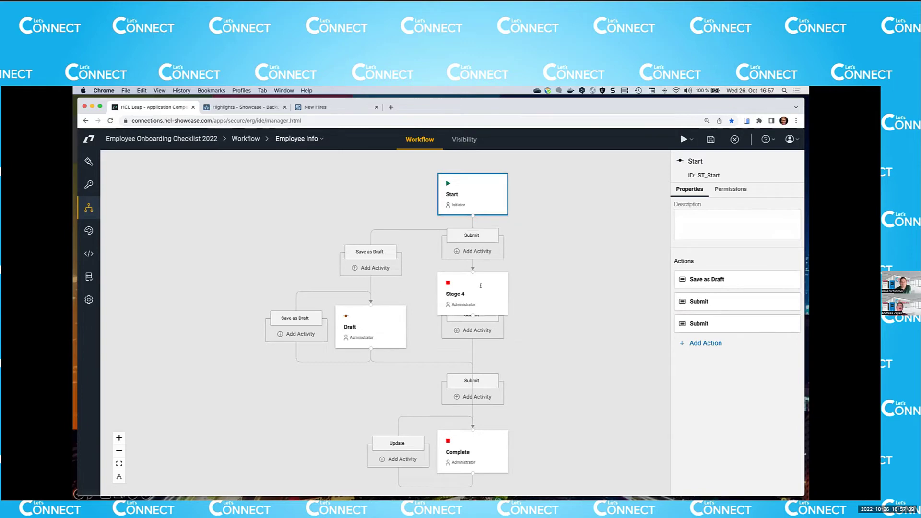
pyautogui.click(466, 292)
pyautogui.tripleClick(445, 293)
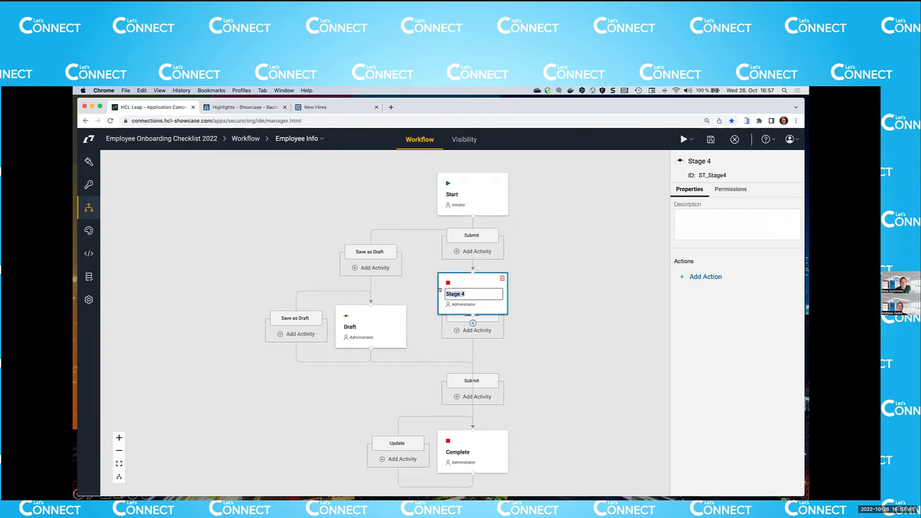
pyautogui.write('Review')
pyautogui.press('Return')
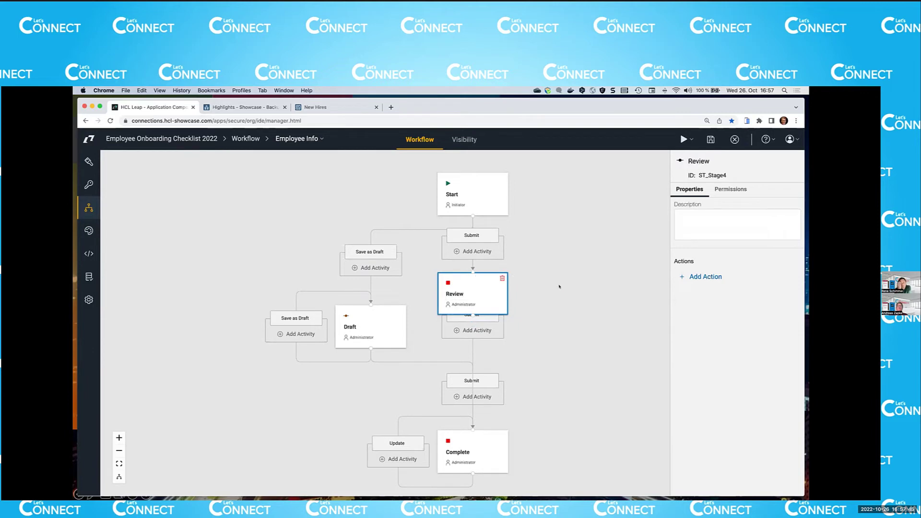
pyautogui.moveTo(494, 276); pyautogui.dragTo(576, 308)
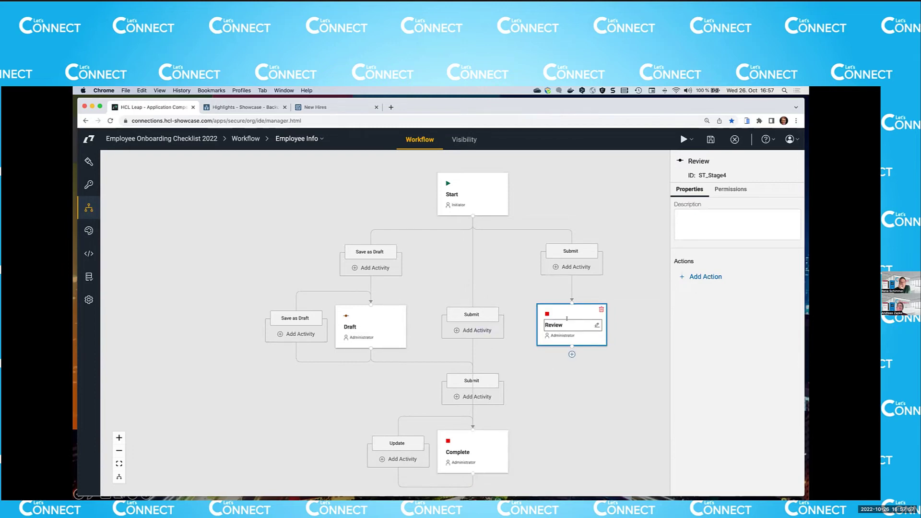
# Step: Delete the duplicate Submit action from the Start stage
pyautogui.click(496, 207)
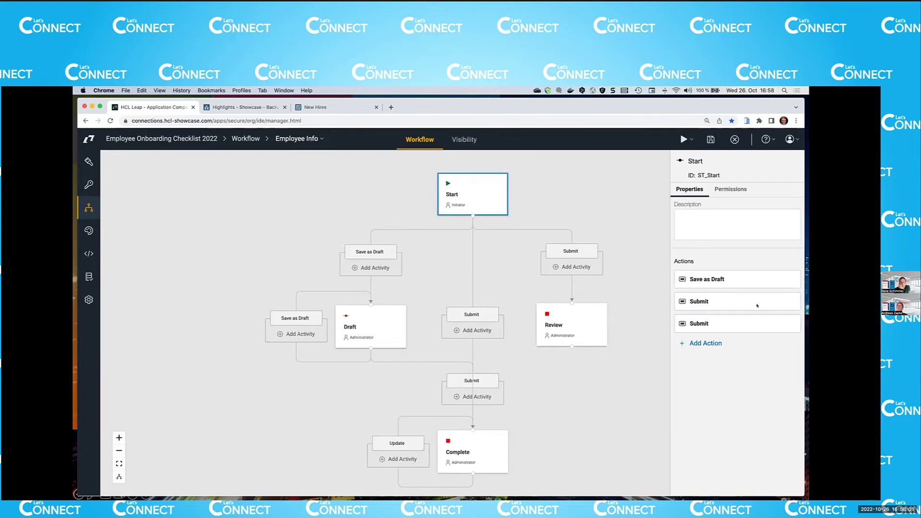
pyautogui.moveTo(757, 305)
pyautogui.click(791, 301)
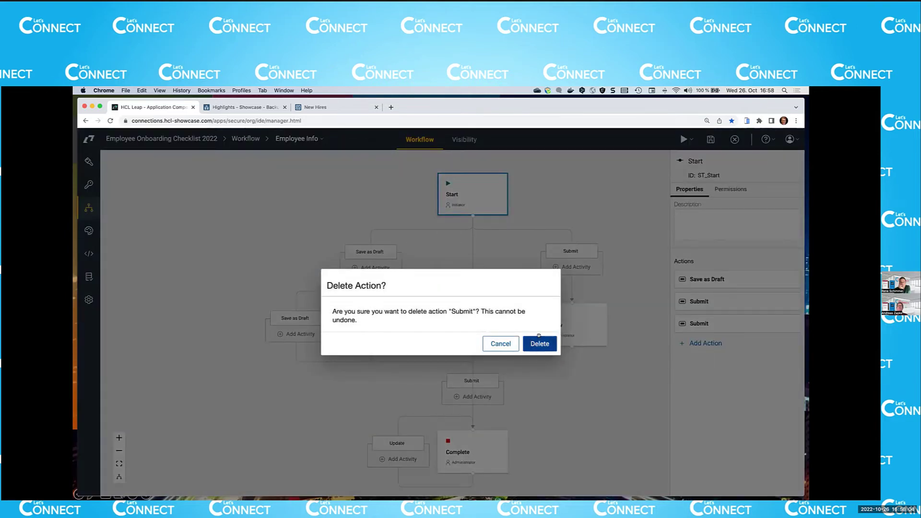
pyautogui.click(539, 342)
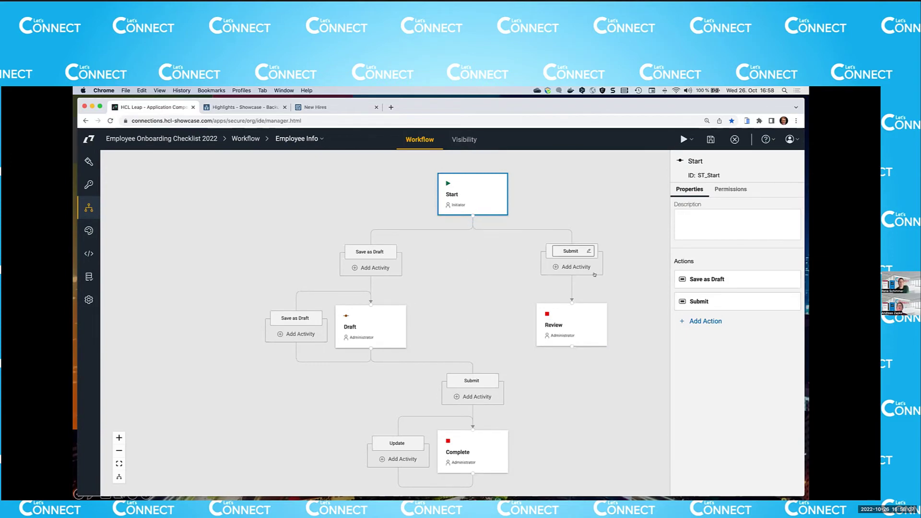
# Step: Add a Submit action to the Review stage with Complete as its next stage
pyautogui.moveTo(593, 311)
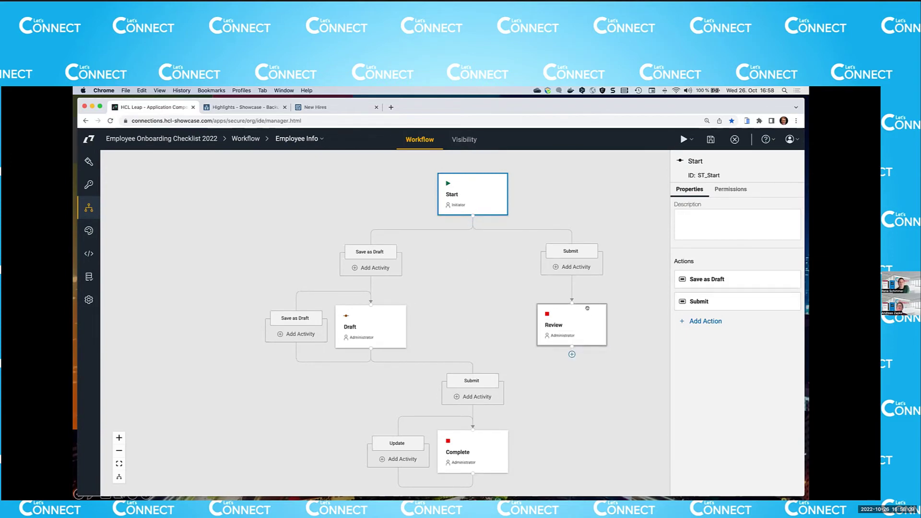
pyautogui.click(586, 307)
pyautogui.click(699, 276)
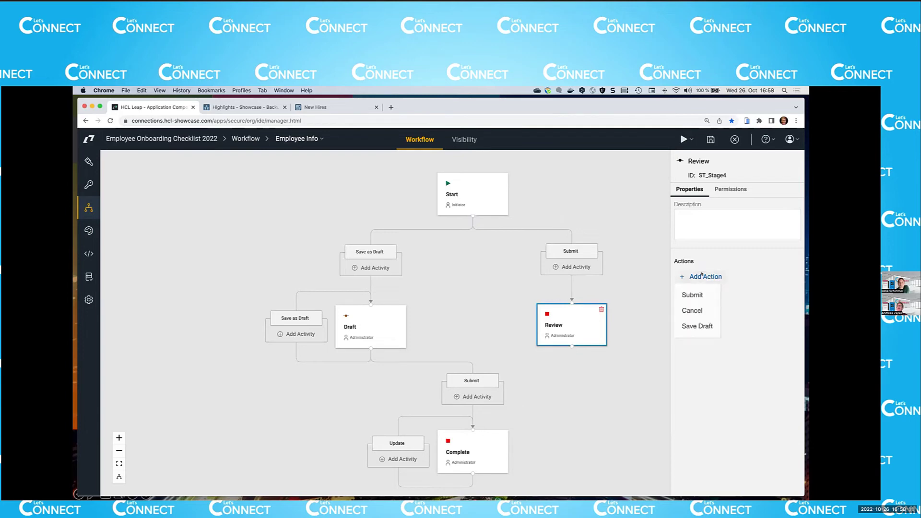
pyautogui.click(693, 290)
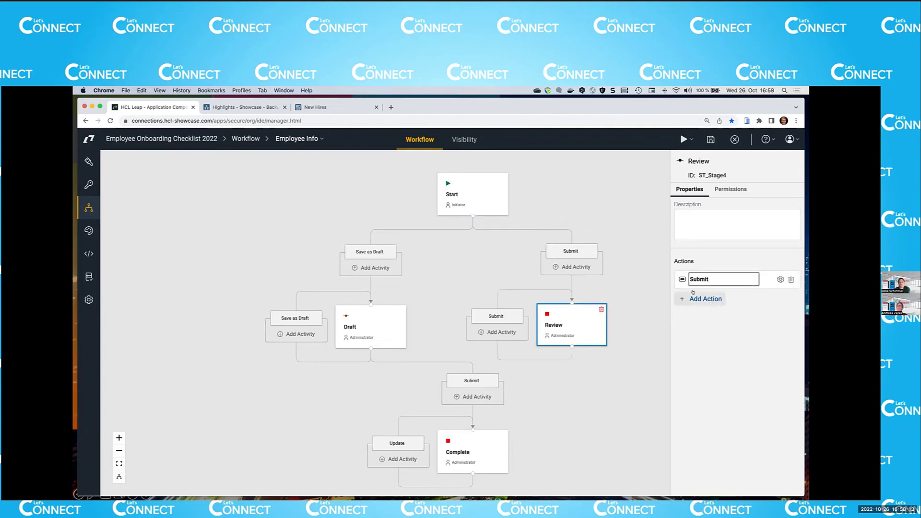
pyautogui.click(779, 278)
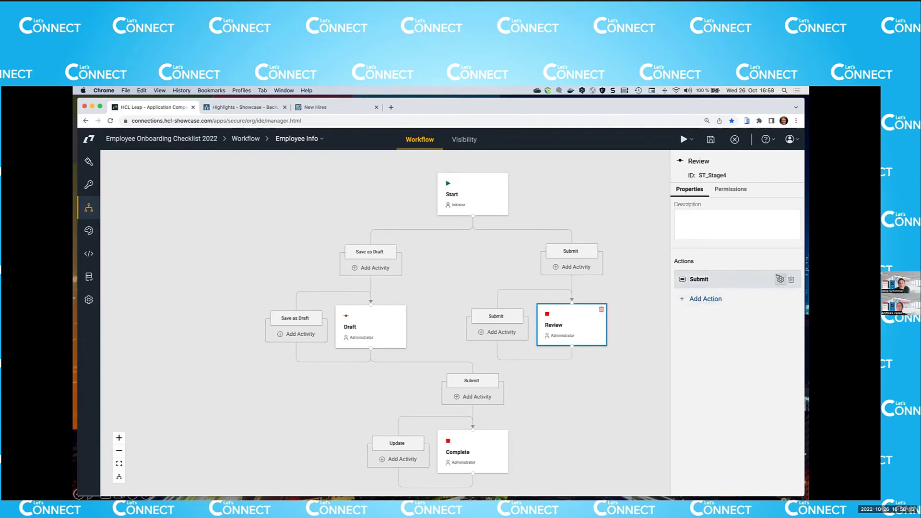
pyautogui.click(739, 226)
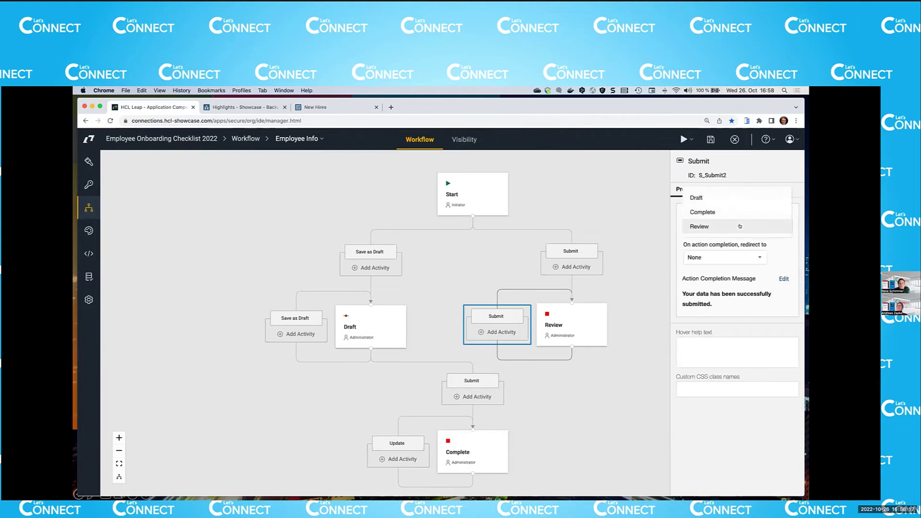
pyautogui.click(709, 213)
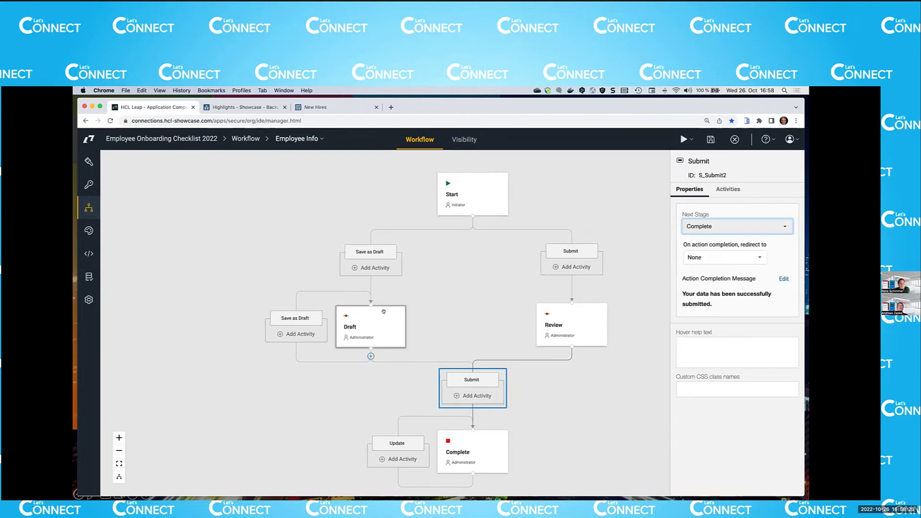
# Step: Set the Draft stage's Submit action to lead to Review
pyautogui.click(370, 326)
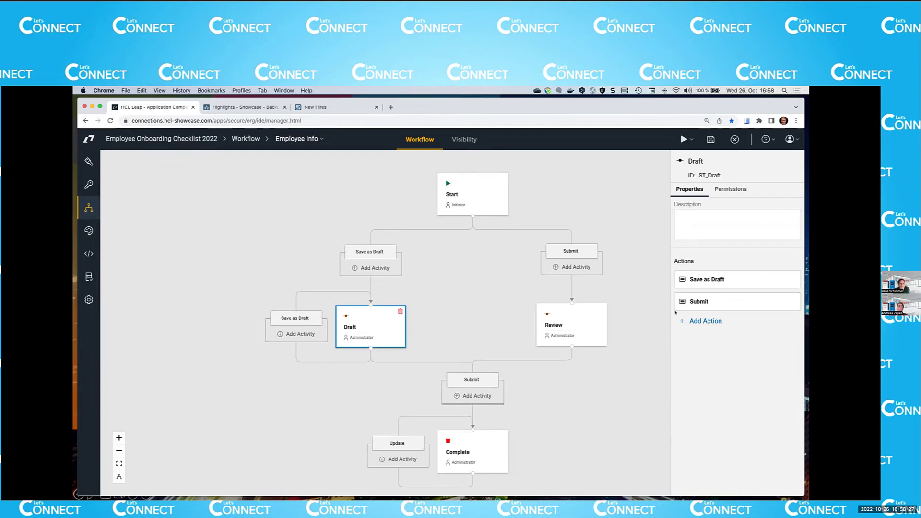
pyautogui.click(779, 301)
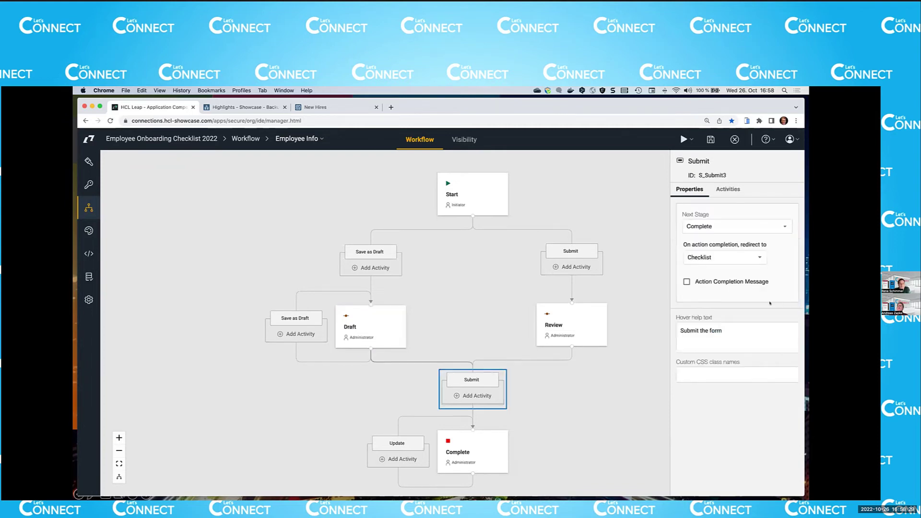
pyautogui.click(744, 226)
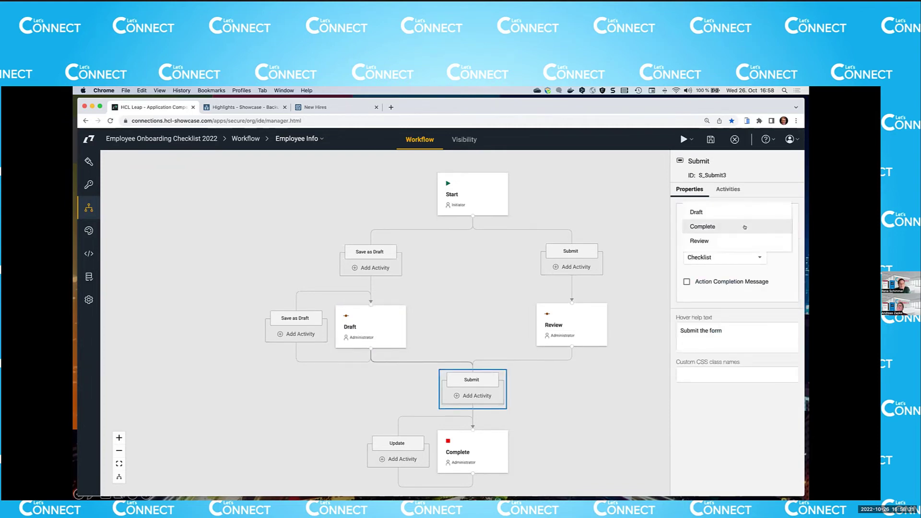
pyautogui.click(704, 241)
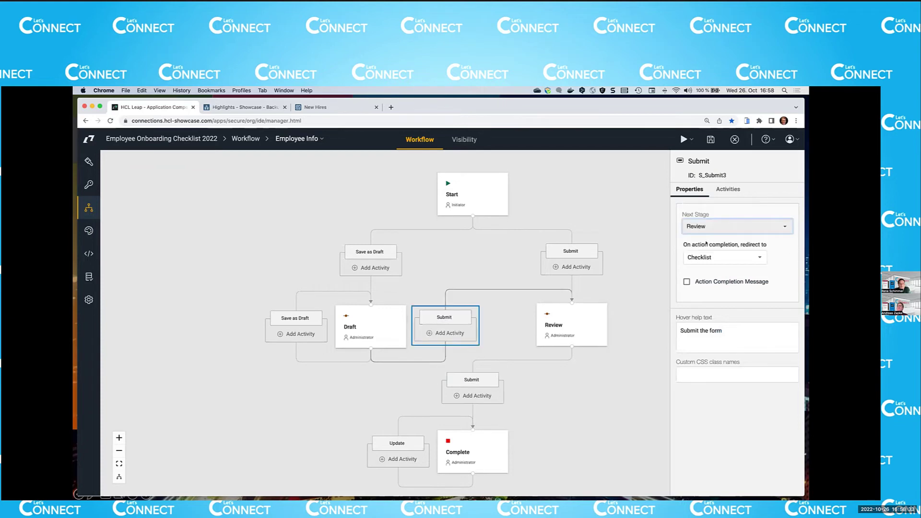